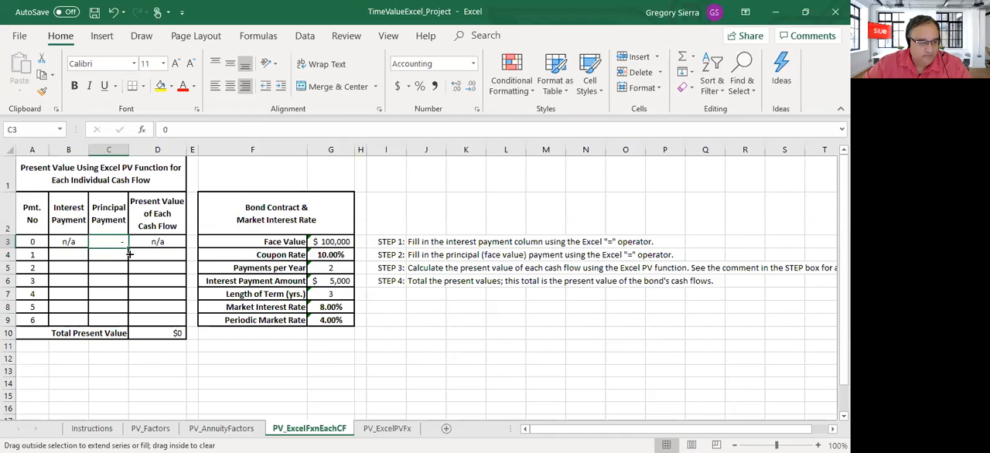
Copy the zero principal payment from C3 down through payment 5 in C8, leaving payment 6 in C9 blank
drag(130, 255, 129, 321)
click(119, 321)
key(Delete)
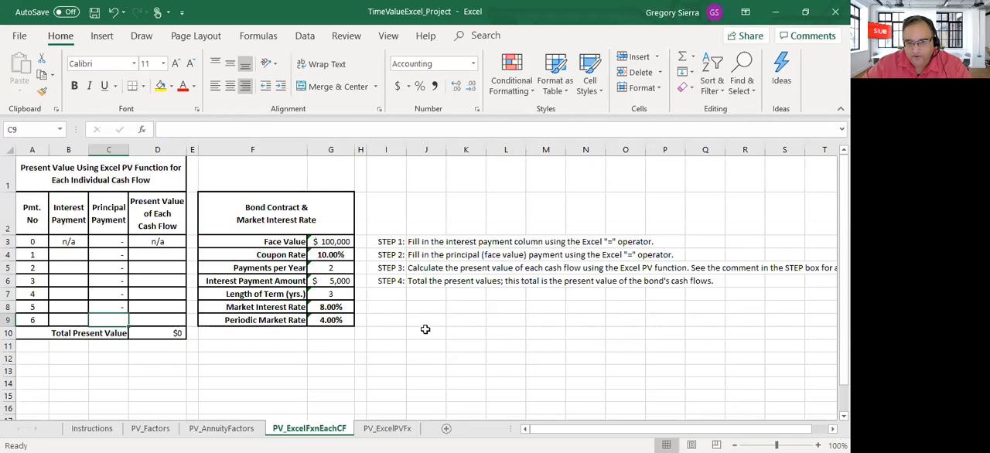
click(420, 243)
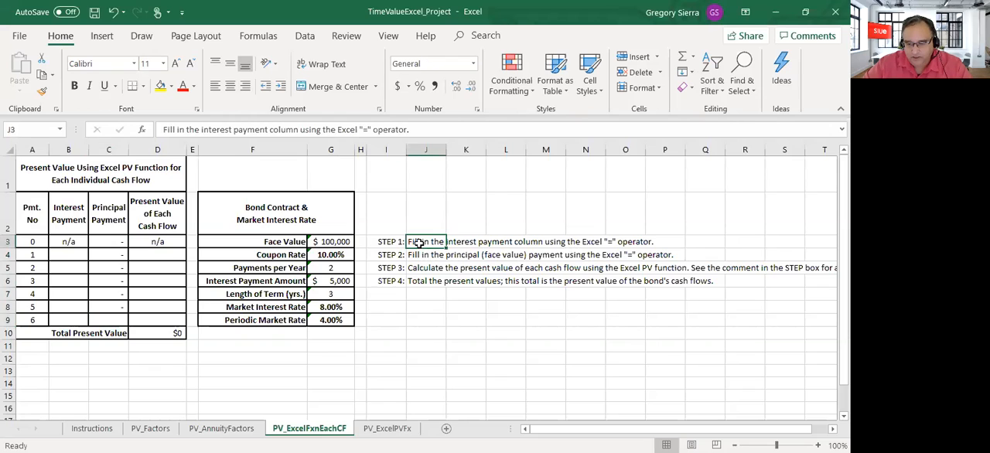
Link the payment 1 interest cell B4 to the Interest Payment Amount in G6
click(85, 254)
text(=)
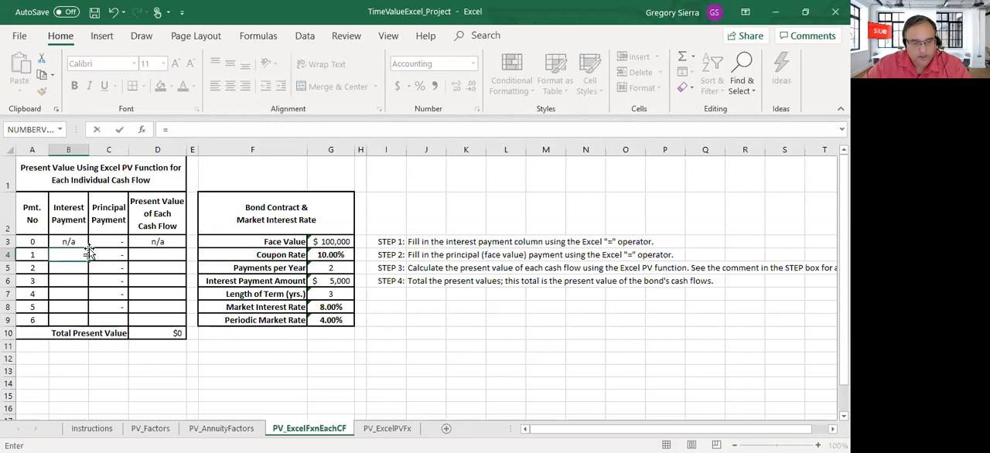
click(328, 279)
key(Return)
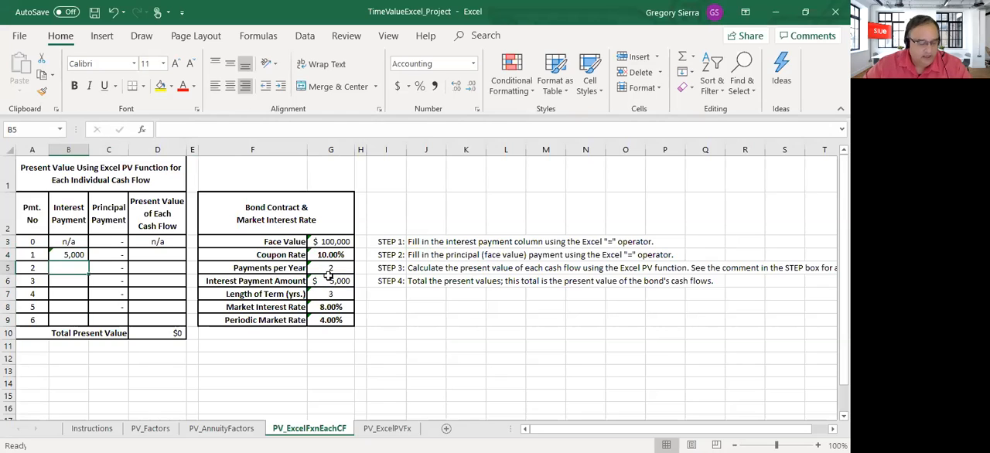
Set the payment 2 interest in B5 to =B4 and copy that formula into B6:B9 for payments 3 to 6
text(=)
key(Up)
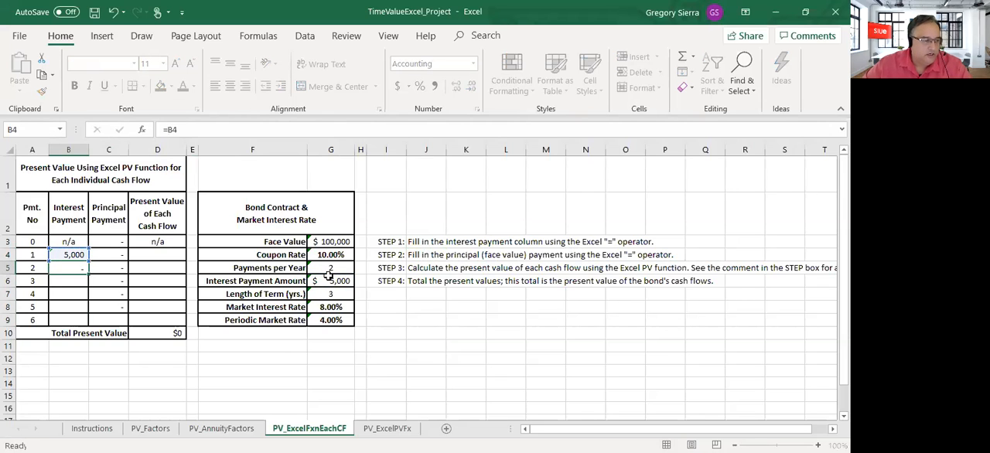
key(Return)
key(Up)
key(ctrl+c)
key(Down)
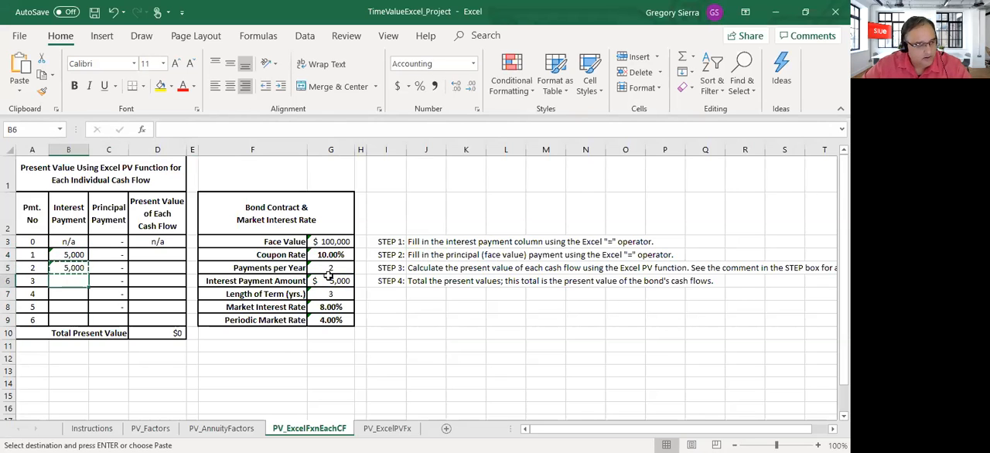
key(shift+Down)
key(shift+Down)
key(shift+Down)
key(ctrl+v)
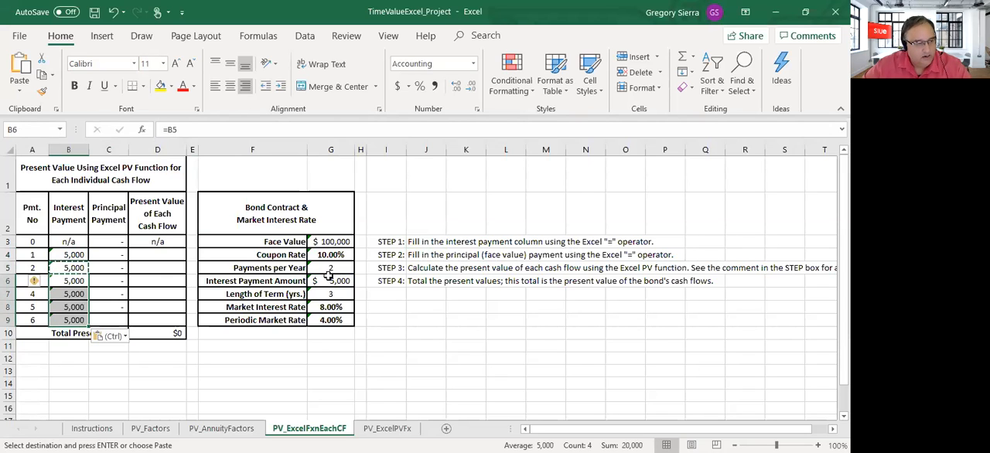
Link the payment 6 principal cell C9 to the bond's Face Value in G3
key(Right)
key(Down)
key(Down)
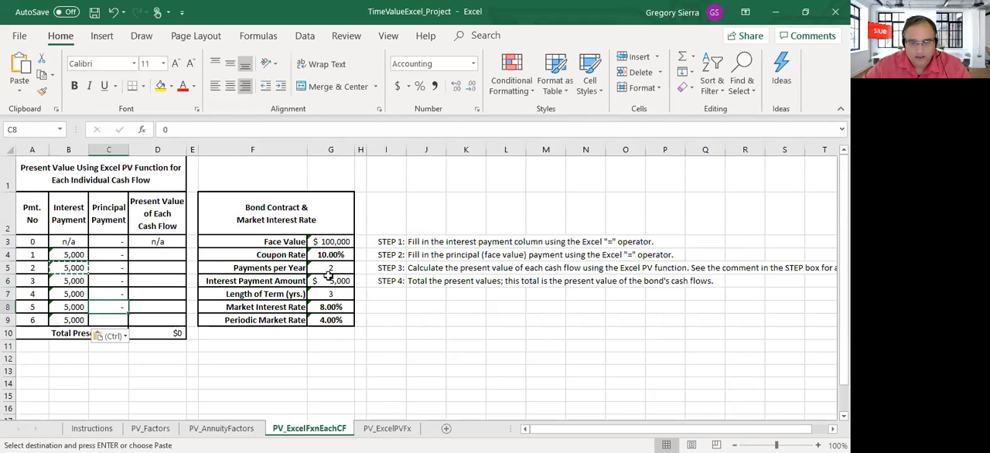
key(Down)
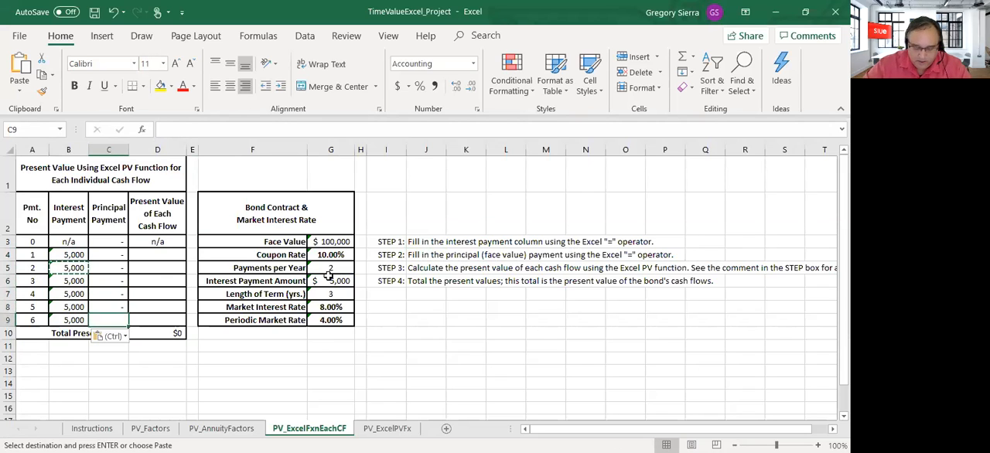
text(=)
click(344, 242)
key(Return)
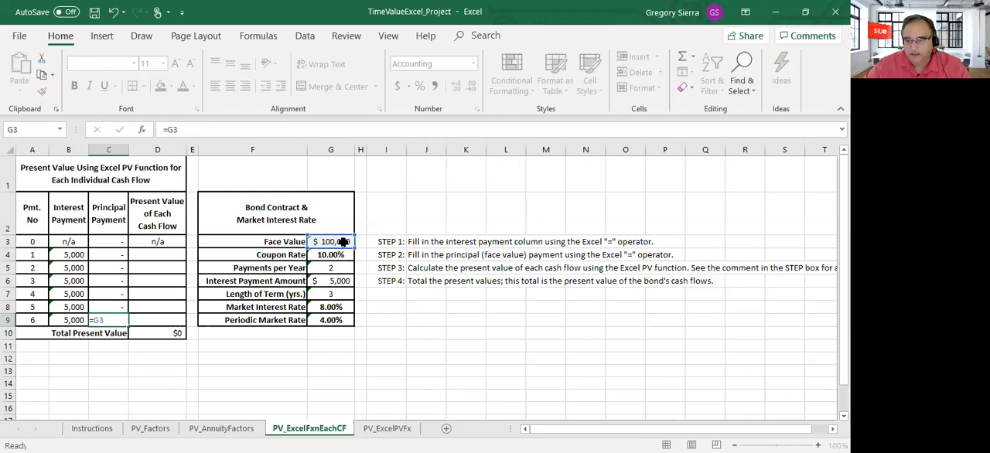
Begin a PV formula in D4 for payment 1, using the Periodic Market Rate in G9 as the rate
click(162, 256)
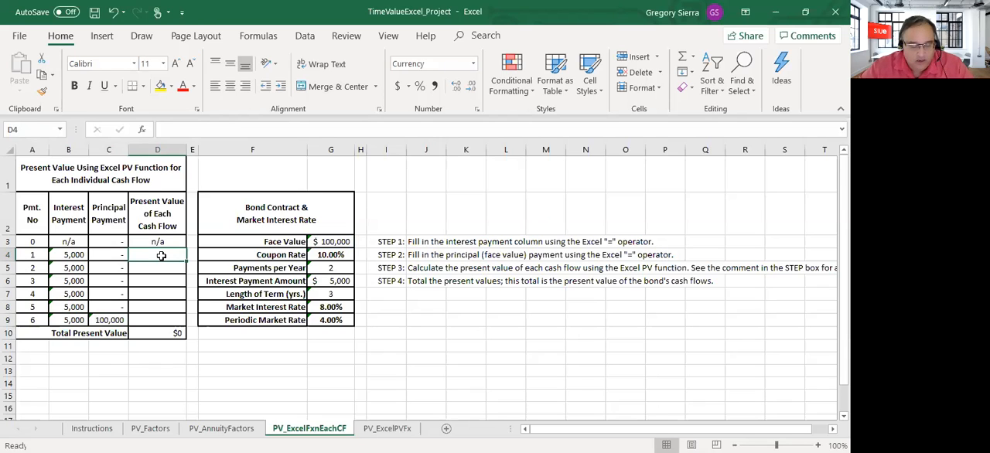
text(=)
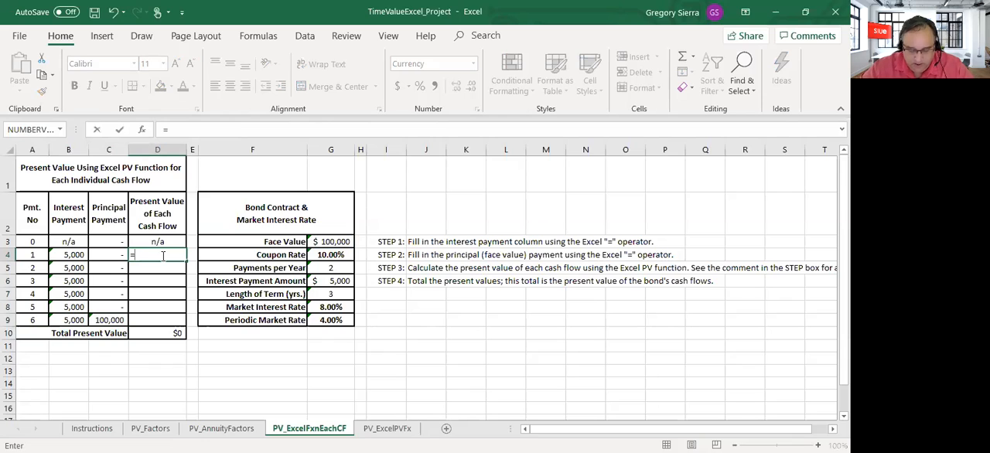
text(PV()
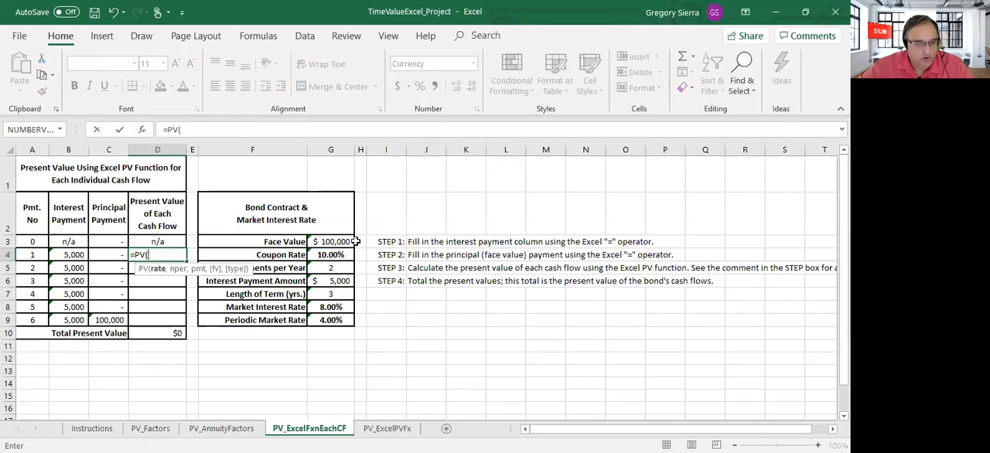
click(336, 321)
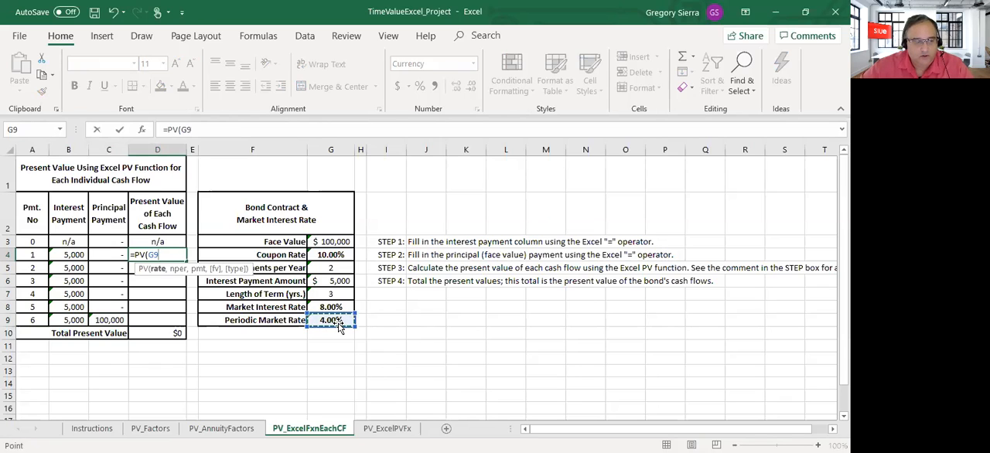
text(,)
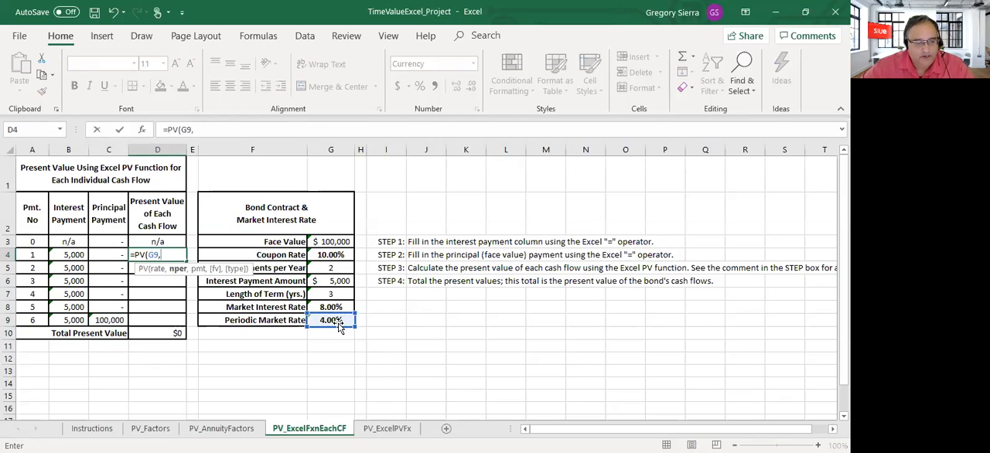
click(330, 268)
text(*)
click(327, 294)
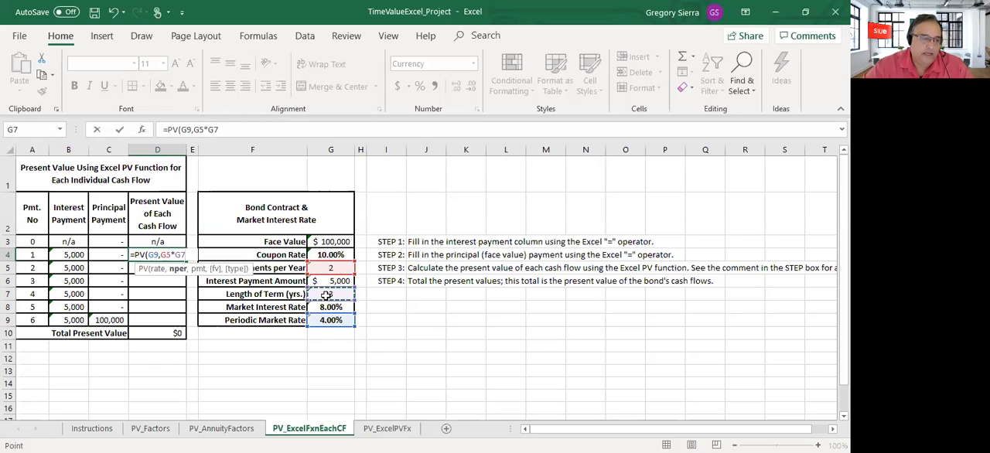
key(BackSpace)
key(BackSpace)
key(BackSpace)
key(BackSpace)
key(BackSpace)
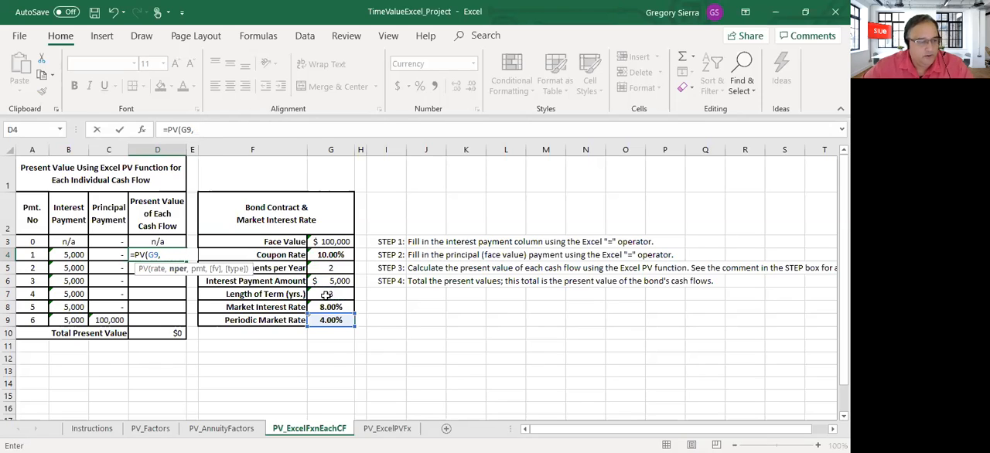
Complete the D4 PV formula with A4 as the number of periods, B4 as the payment, future value 0 and type 0
click(35, 255)
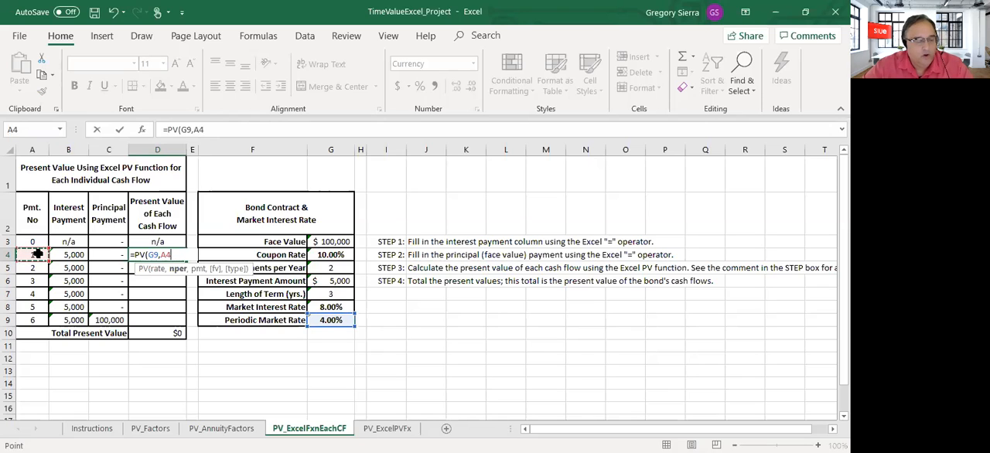
text(,)
click(71, 255)
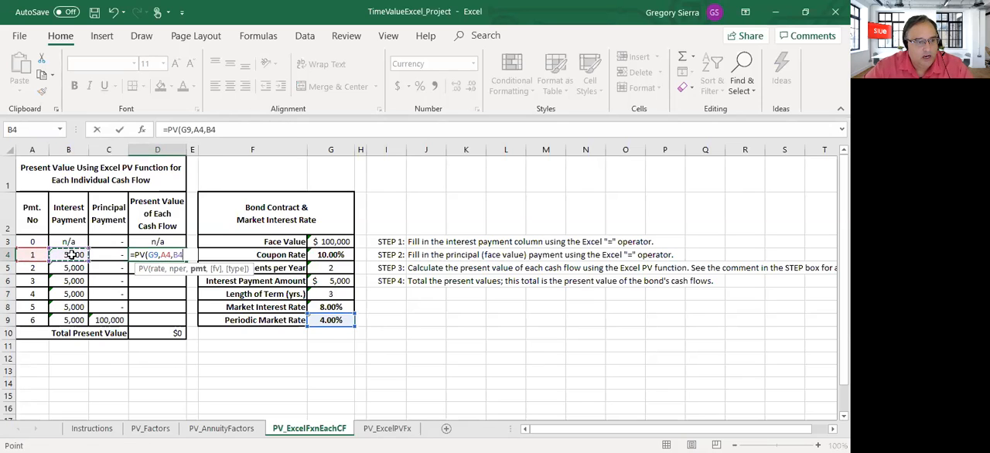
text(,)
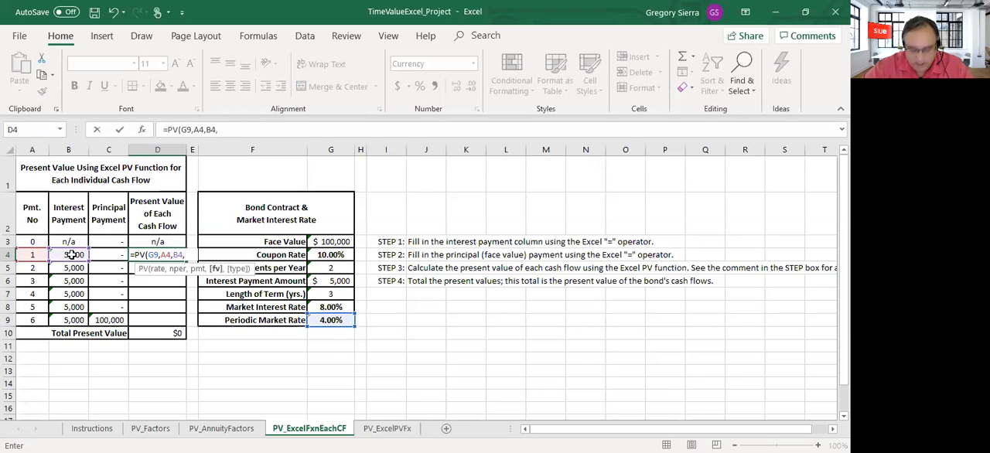
text(0)
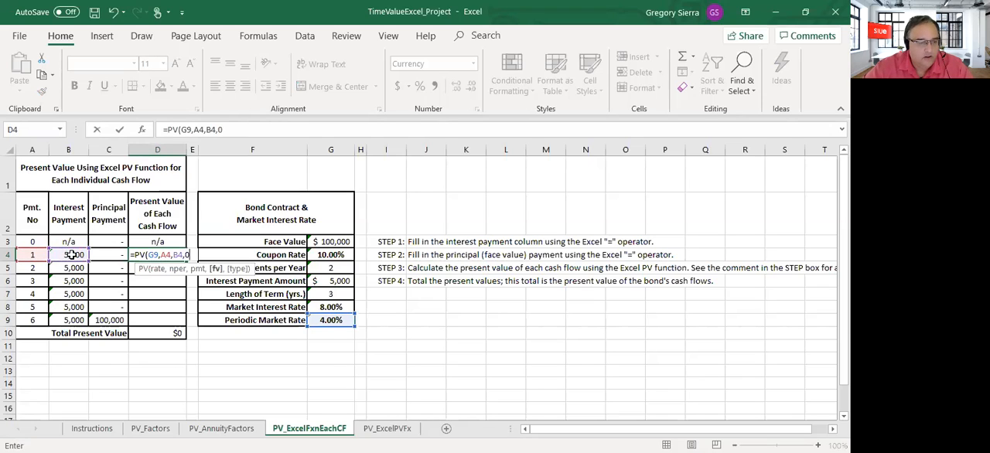
text(,)
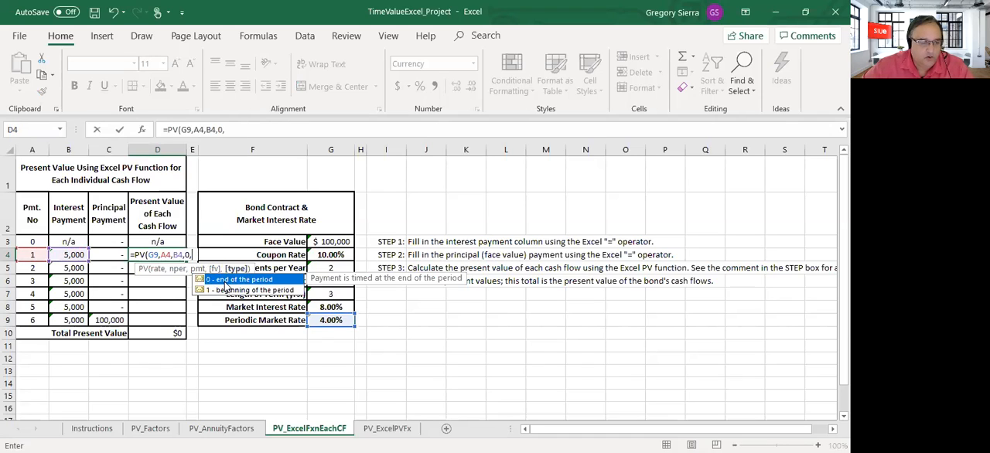
text(0)
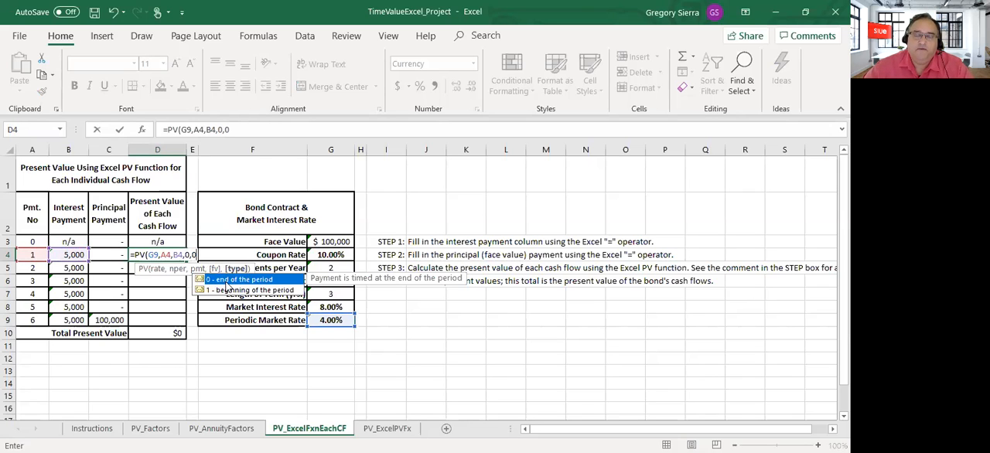
key(Return)
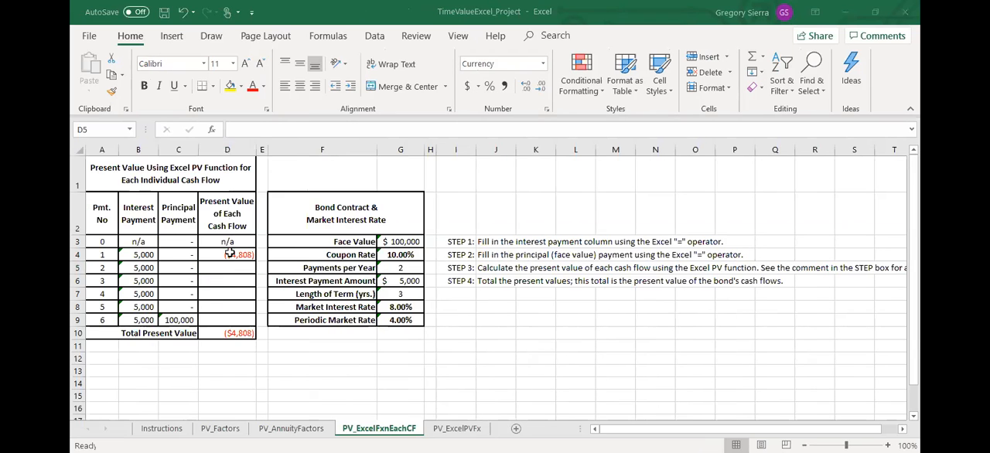
Make the rate reference in D4's PV formula absolute as $G$9
click(230, 254)
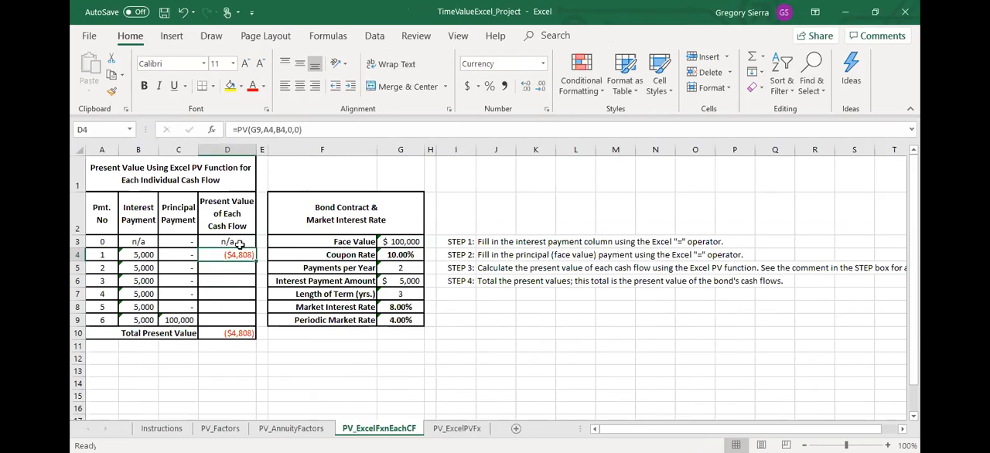
double_click(259, 131)
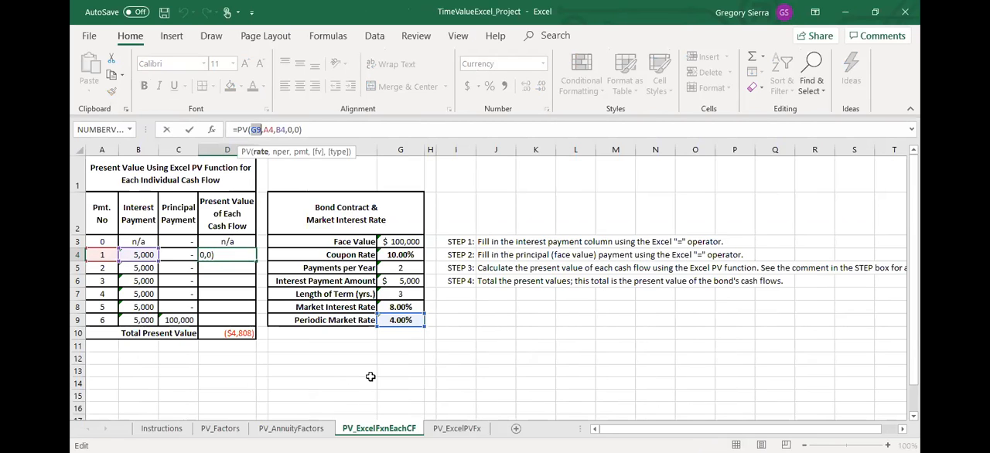
key(F4)
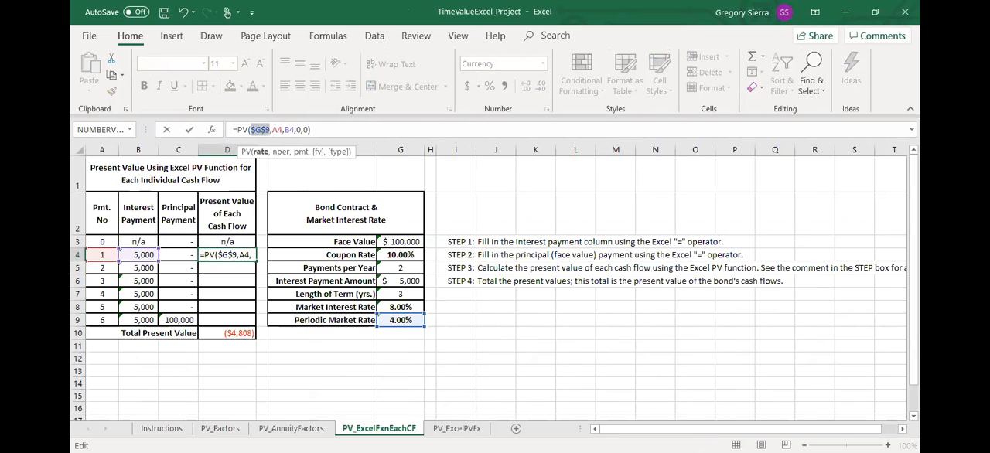
key(Return)
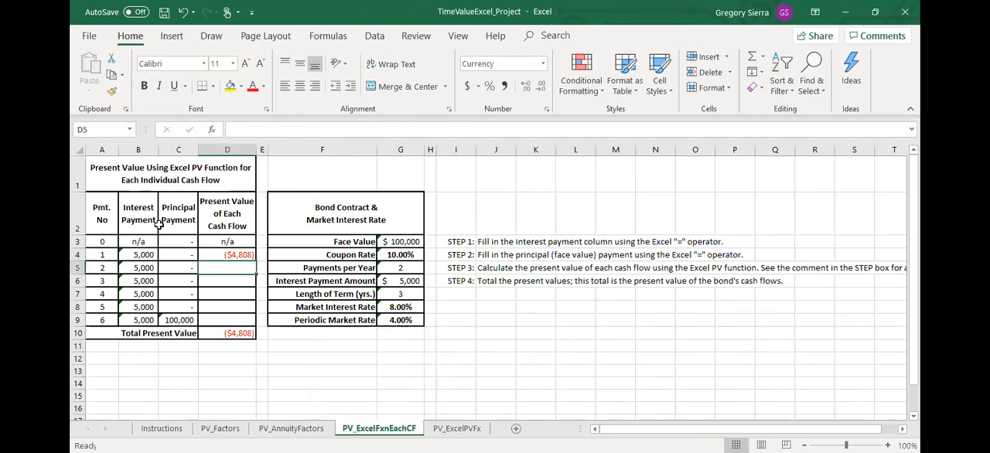
Fill the PV formula from D4 down through D9 for all six payments and save the workbook
click(232, 254)
drag(256, 261, 252, 326)
click(306, 364)
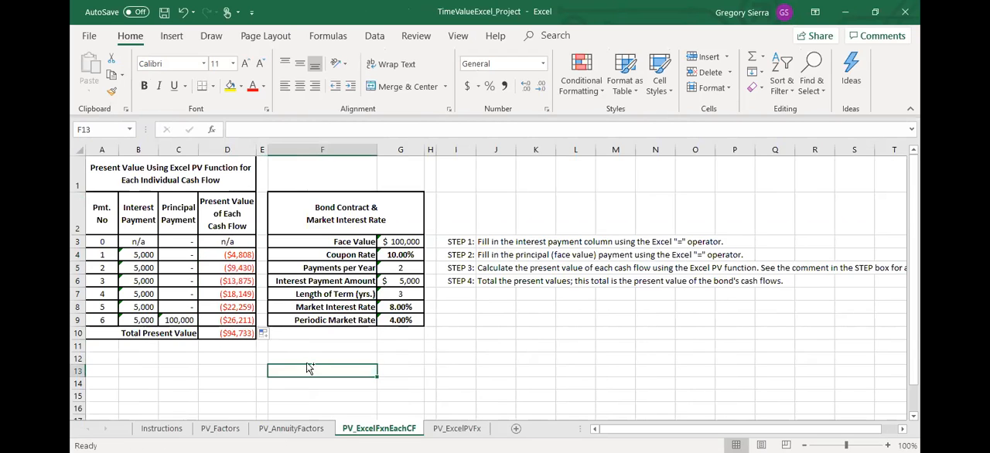
key(ctrl+s)
click(303, 355)
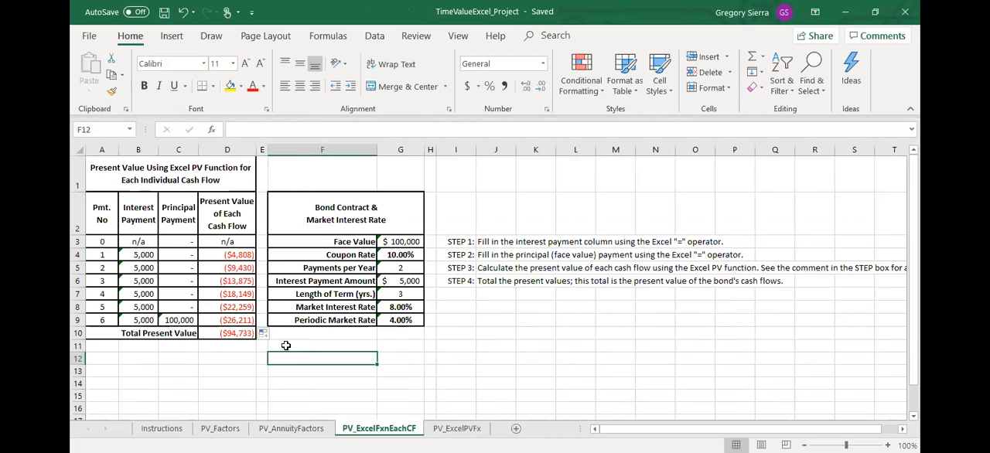
Check the references in the filled PV formulas for payments 5, 6 and 1 in D8, D9 and D4, and the total in D10
click(233, 308)
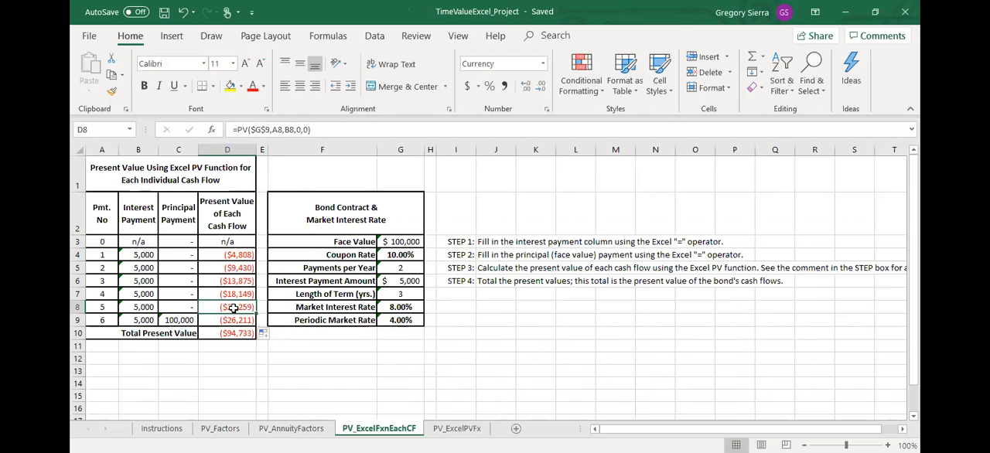
click(288, 130)
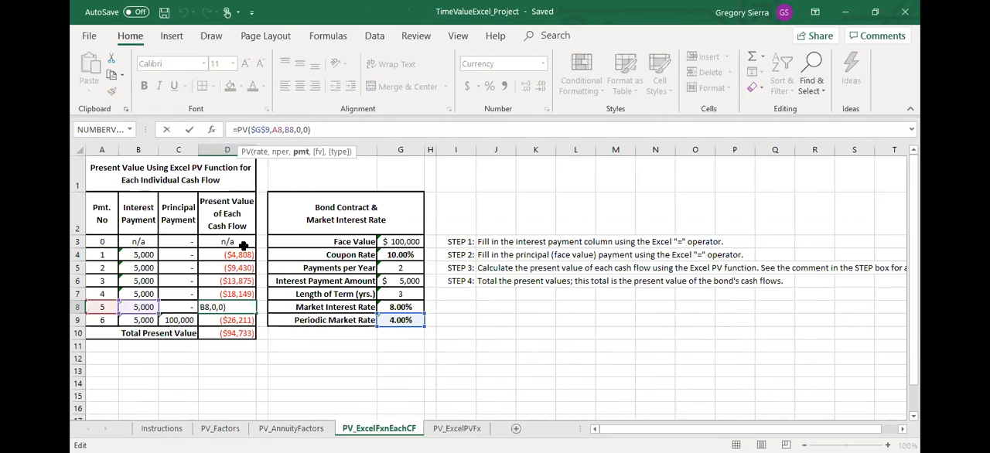
click(324, 388)
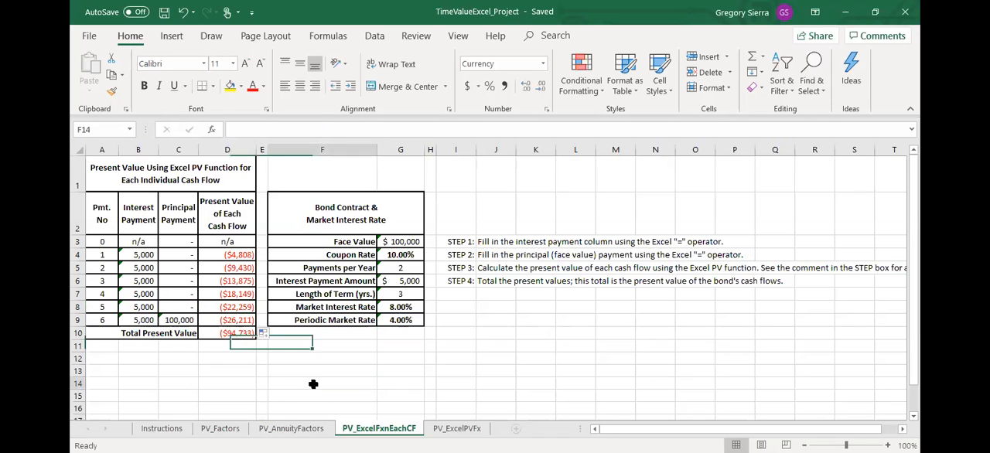
click(235, 334)
click(236, 319)
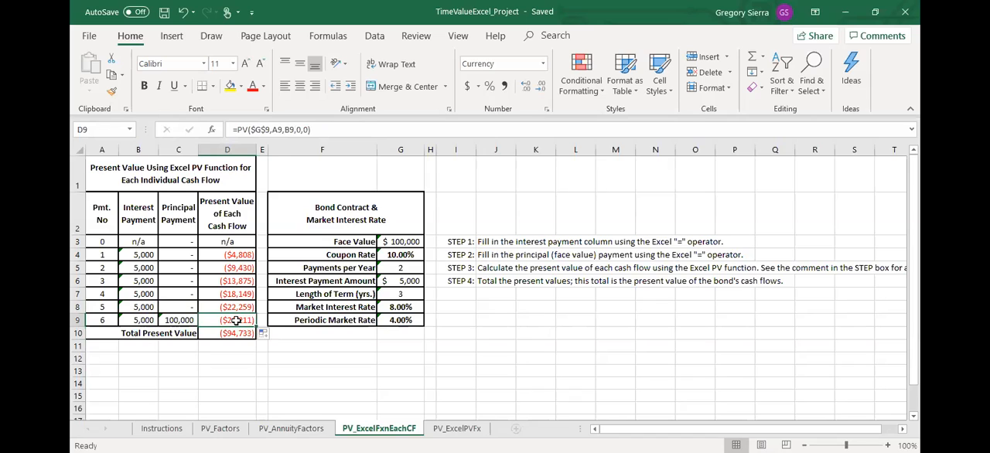
click(234, 254)
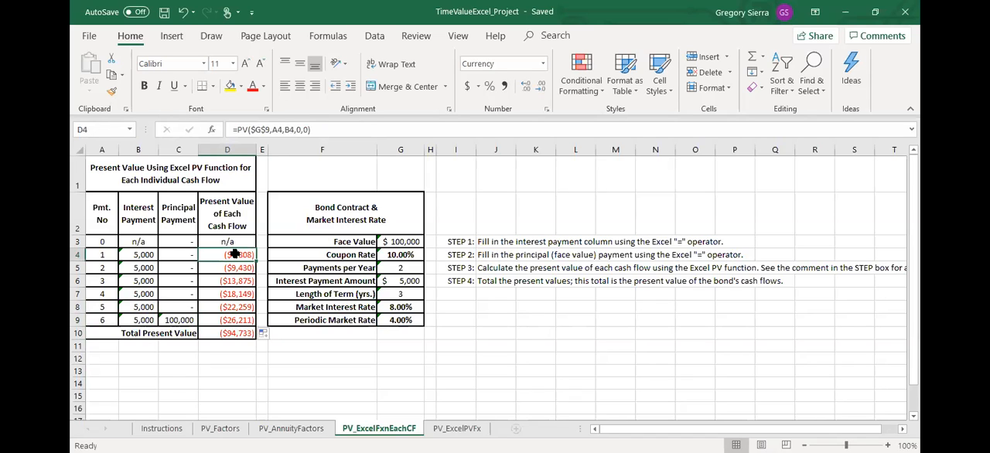
Change the PV formula in D4 to use a payment of 0 and a future value of 1
click(184, 319)
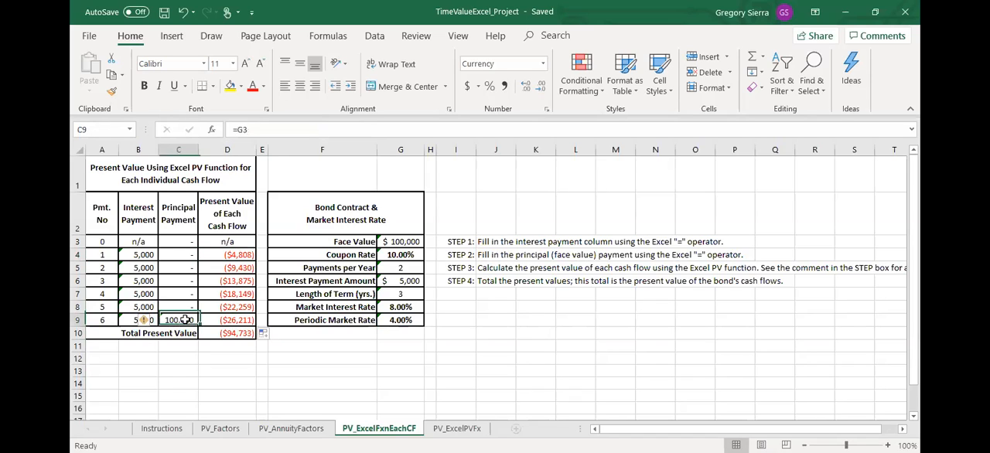
click(232, 331)
click(248, 257)
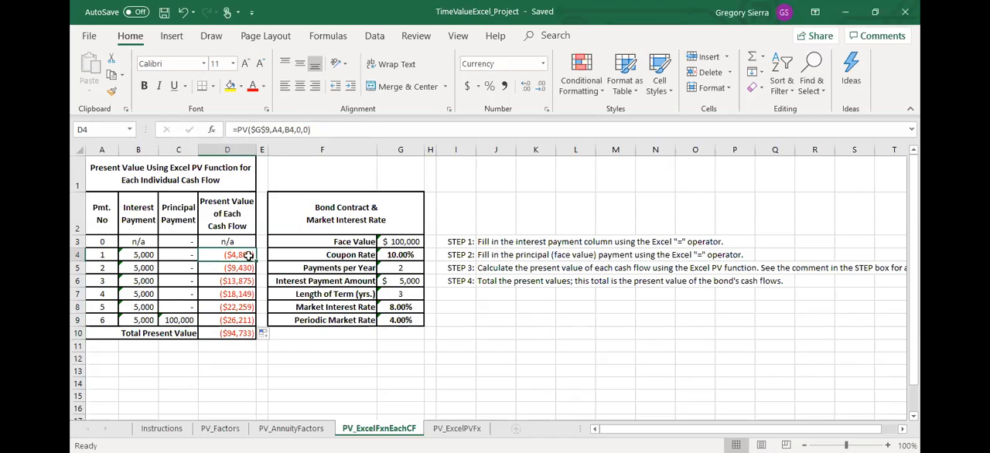
click(285, 130)
key(shift+Right)
key(shift+Right)
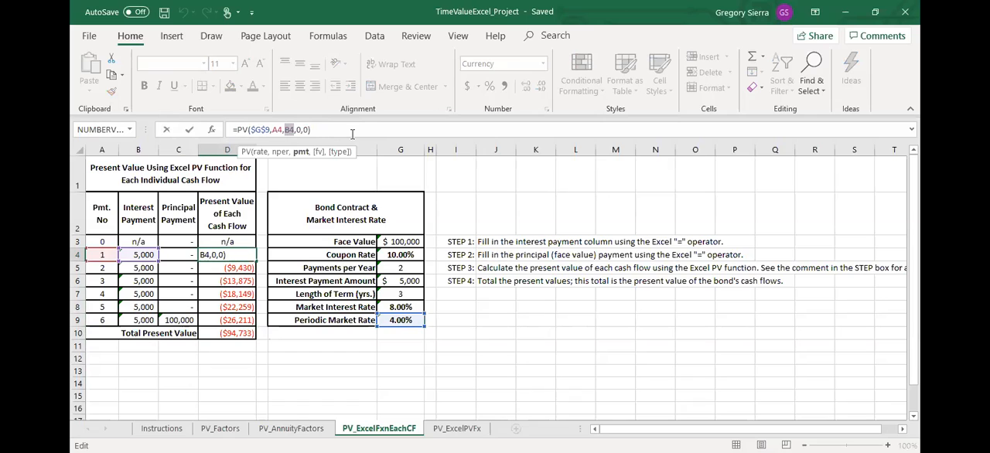
text(0)
key(Right)
key(shift+Right)
text(1)
key(Return)
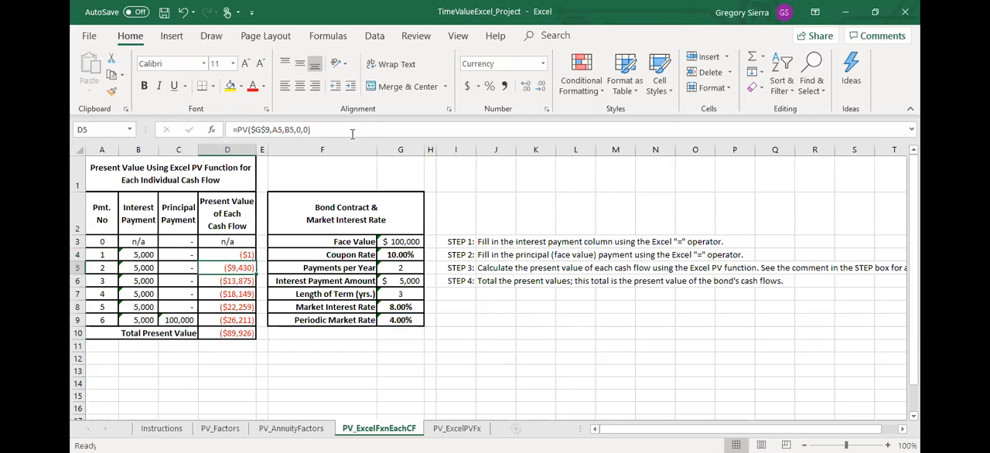
Replace the future value in D4's PV formula with a reference to the interest payment in B4
click(239, 254)
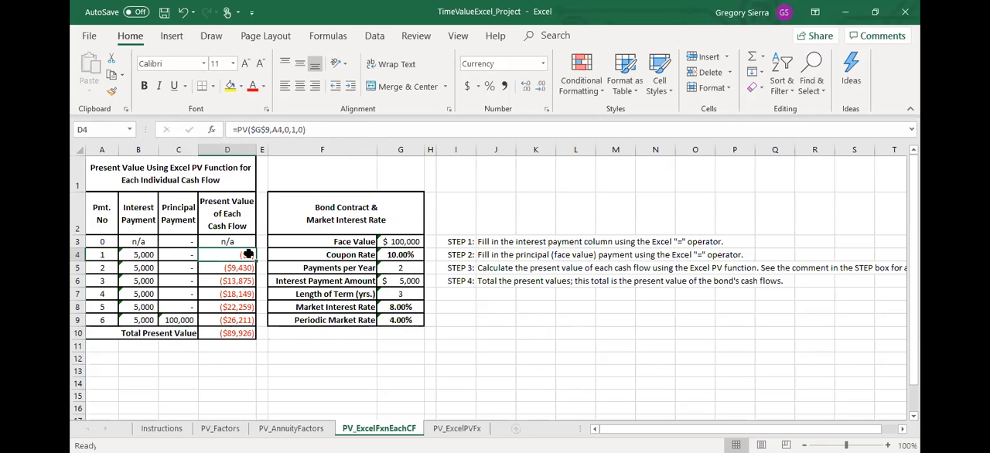
double_click(295, 129)
click(154, 254)
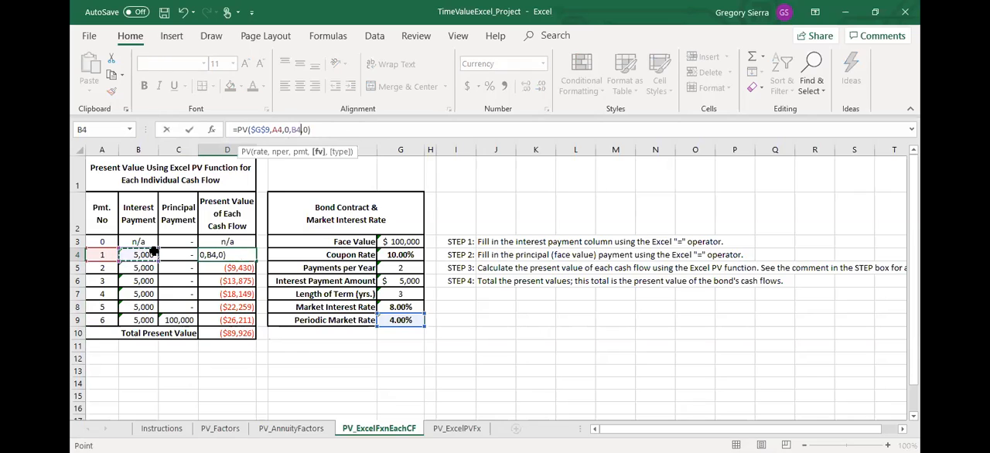
key(Return)
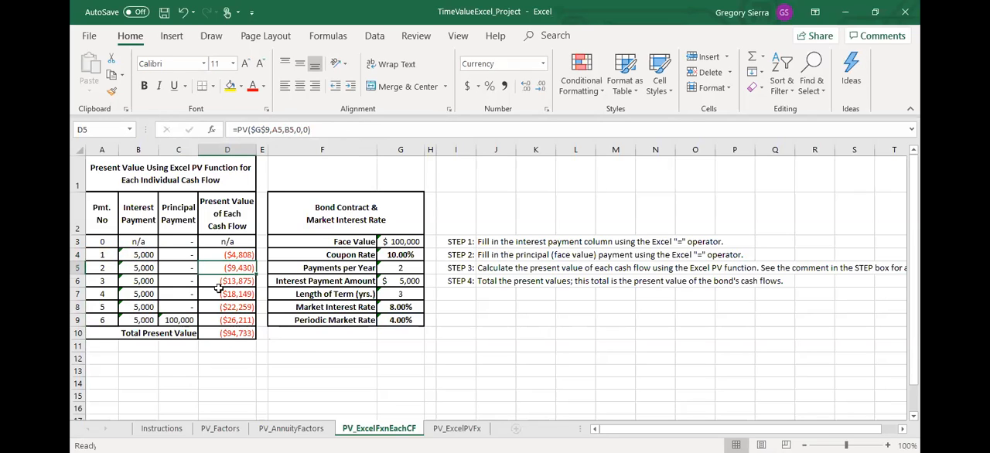
Fill the revised PV formula from D4 down through D9 and check the filled formula for payment 6
click(234, 257)
drag(258, 263, 248, 321)
click(270, 371)
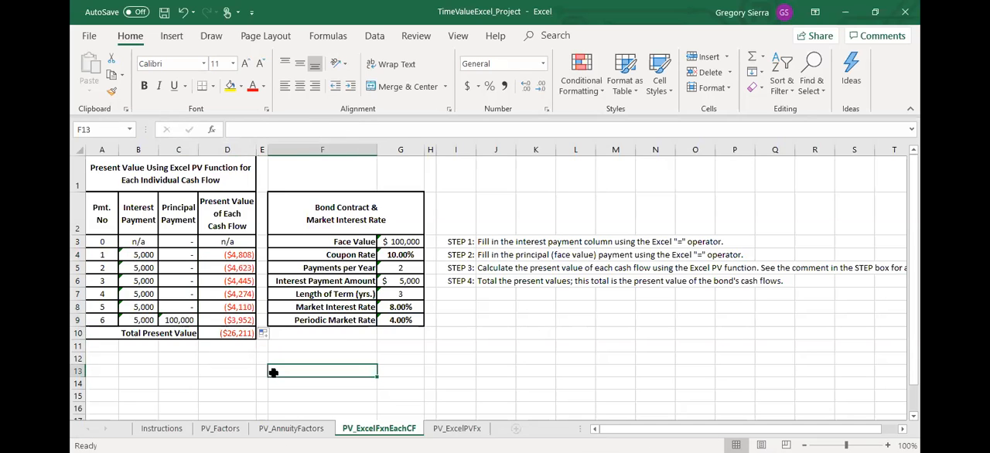
click(235, 320)
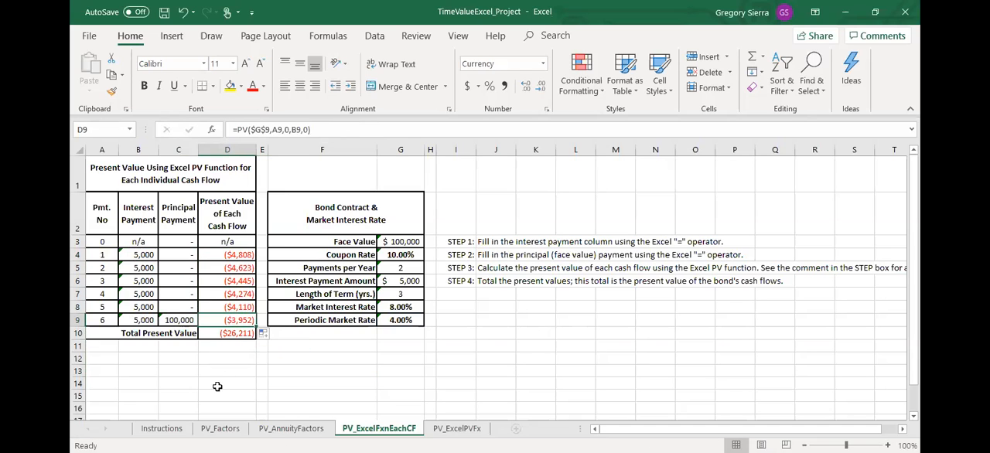
Compare the total present value with the results on the PV_Factors and PV_AnnuityFactors sheets
click(221, 429)
click(281, 235)
click(276, 302)
click(290, 428)
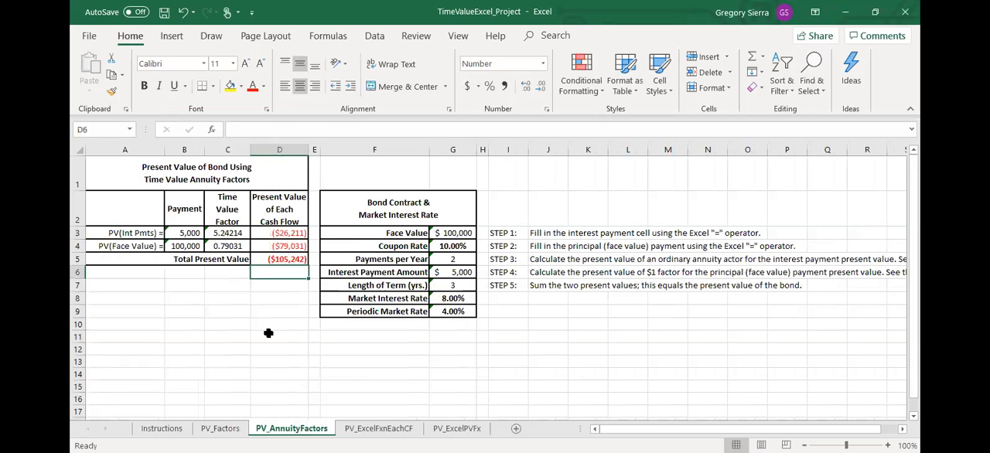
click(378, 428)
Append a second PV function to D9's formula on PV_ExcelFxnEachCF, with G9 as the rate
click(231, 307)
click(228, 319)
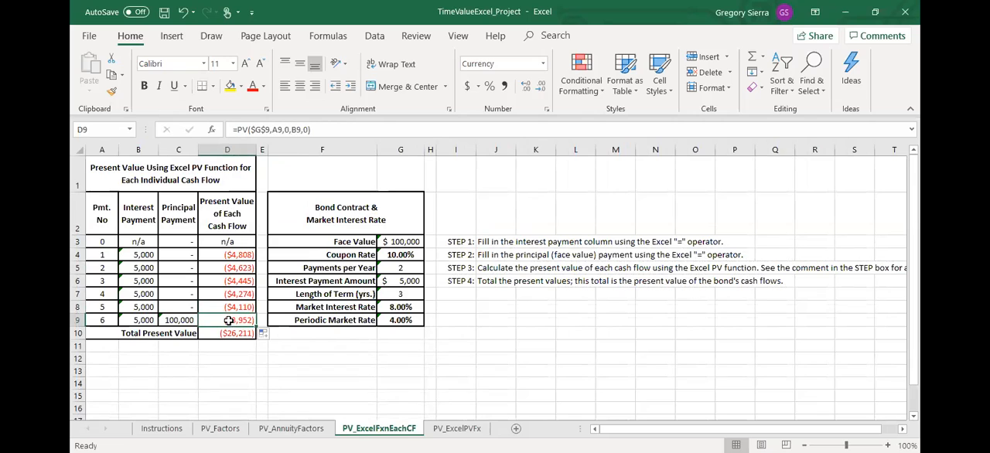
click(347, 131)
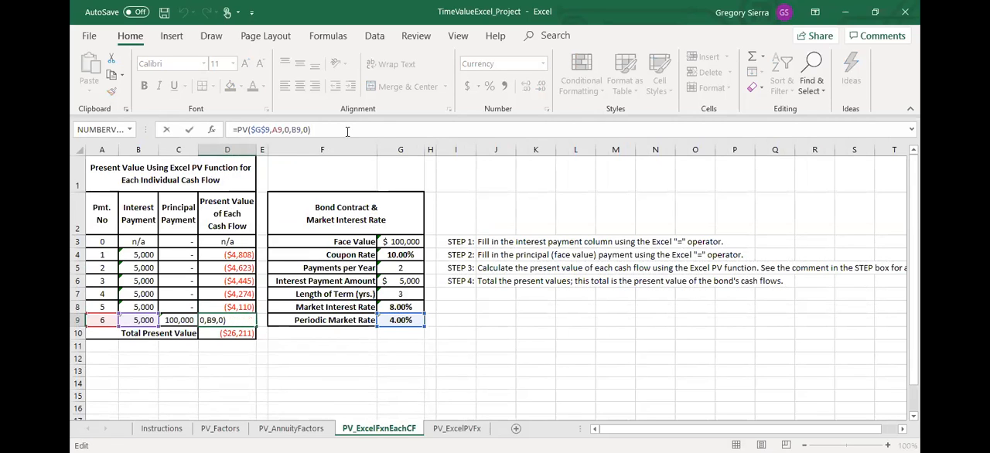
text(+PV()
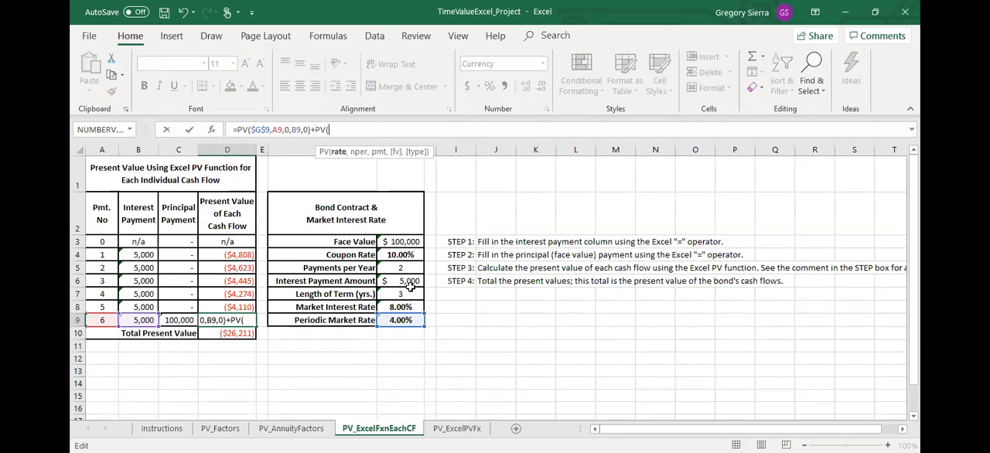
click(399, 319)
text(,)
Complete D9's added PV function with G5*G7 as the number of periods, payment 0 and future value C9
click(402, 267)
text(*)
click(408, 293)
text(m)
key(BackSpace)
text(,0,)
click(185, 321)
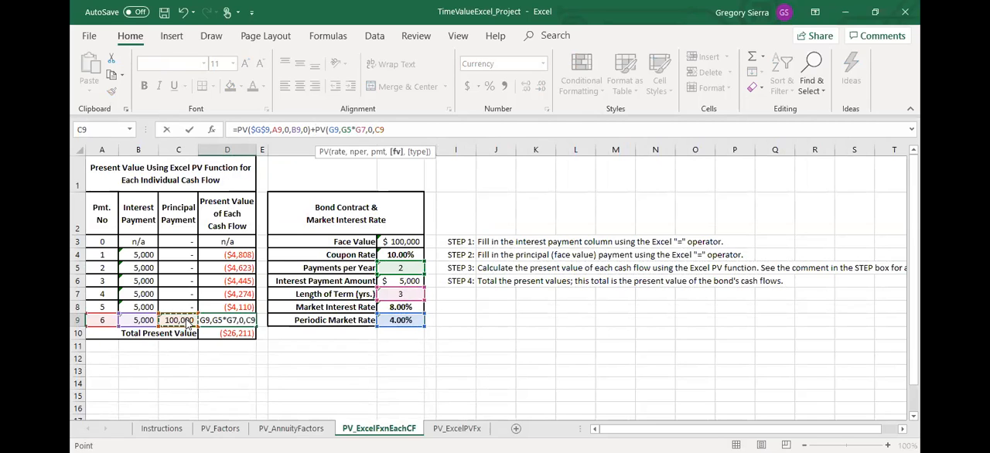
key(Return)
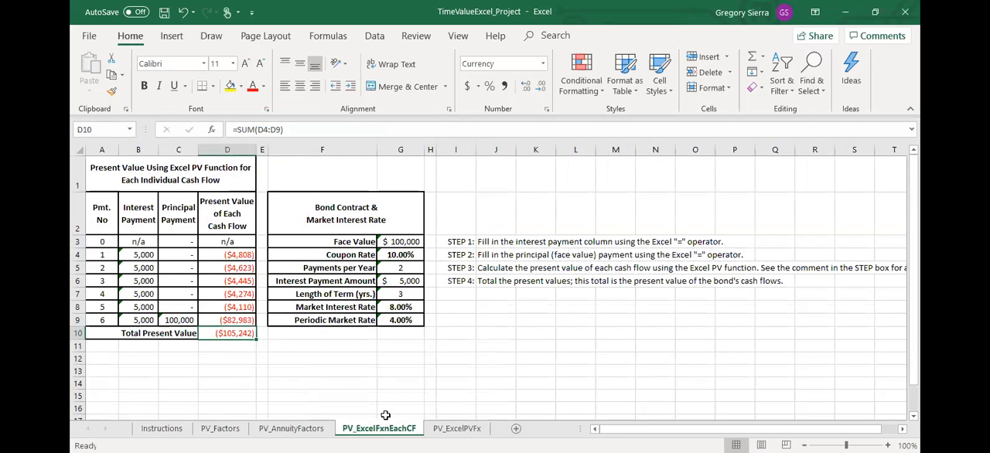
Examine the empty result cell A3 on PV_ExcelPVFx and the individual present values D4:D9 on PV_ExcelFxnEachCF
click(456, 428)
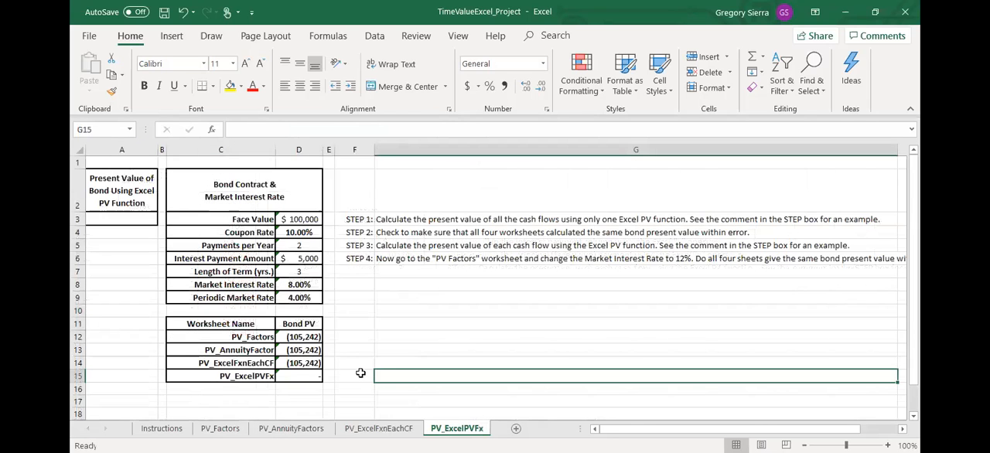
click(143, 225)
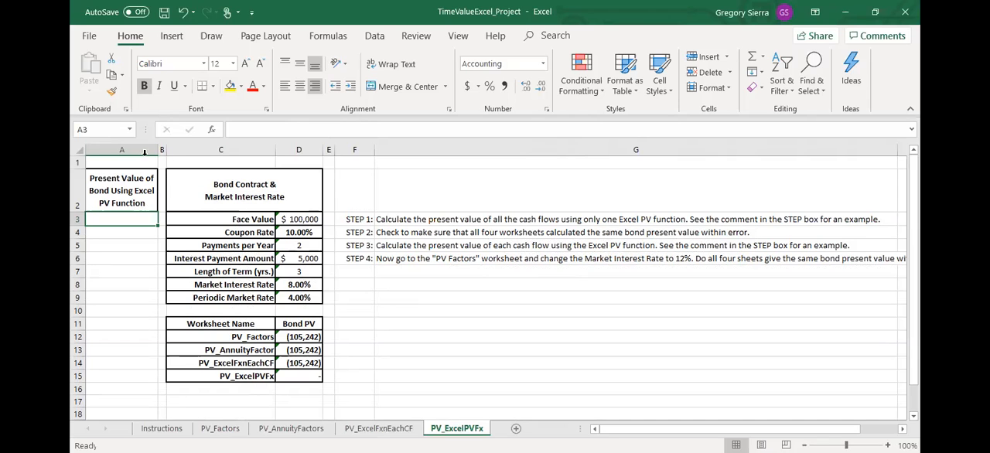
click(382, 429)
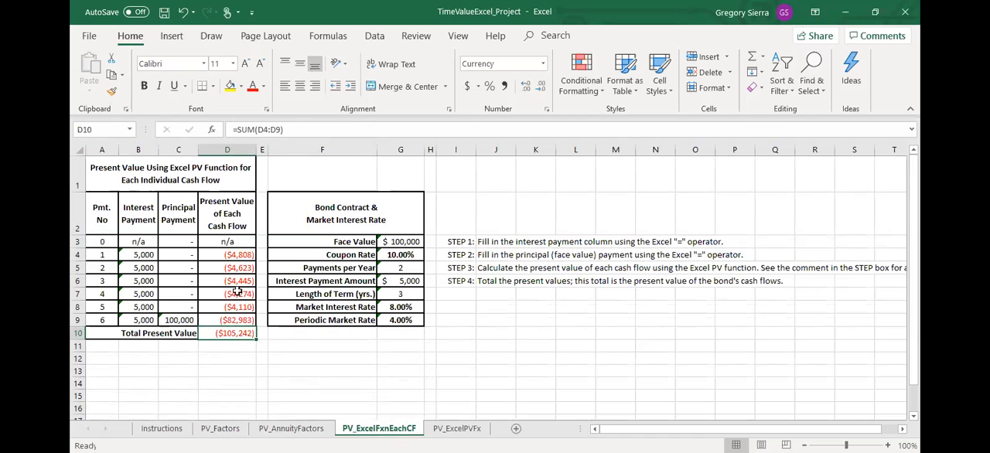
drag(237, 255, 242, 320)
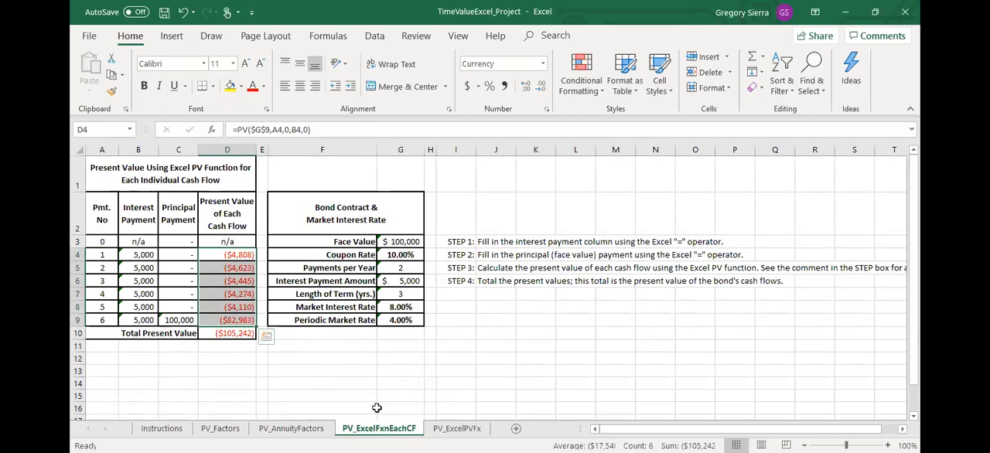
click(332, 382)
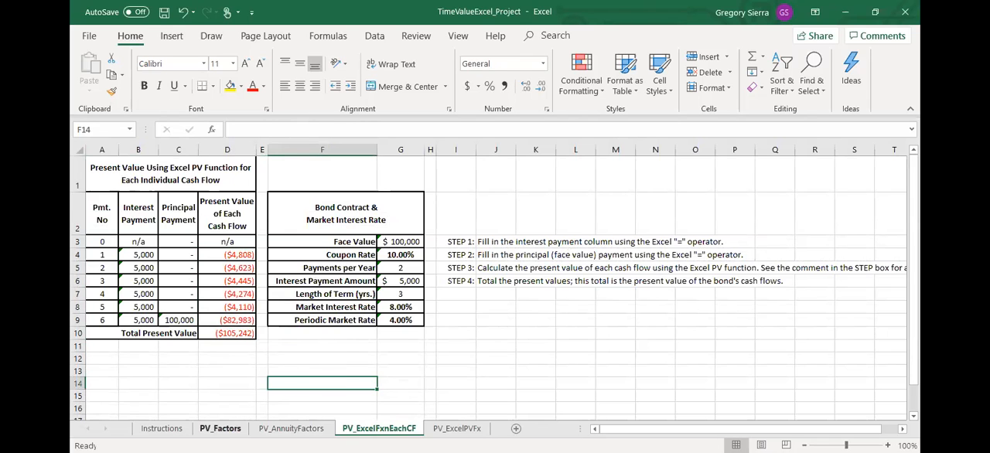
Review the interest payment and face value rows on the PV_AnnuityFactors sheet
click(220, 429)
click(292, 430)
click(269, 395)
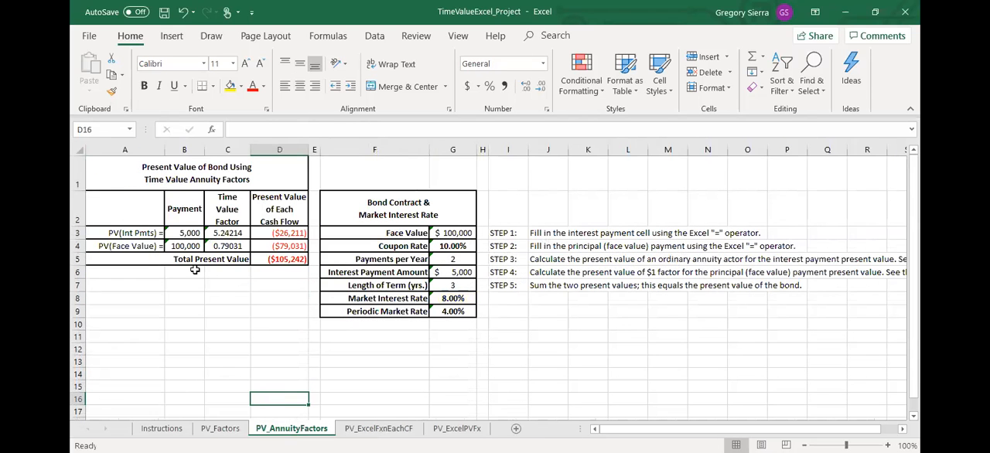
drag(191, 235, 280, 233)
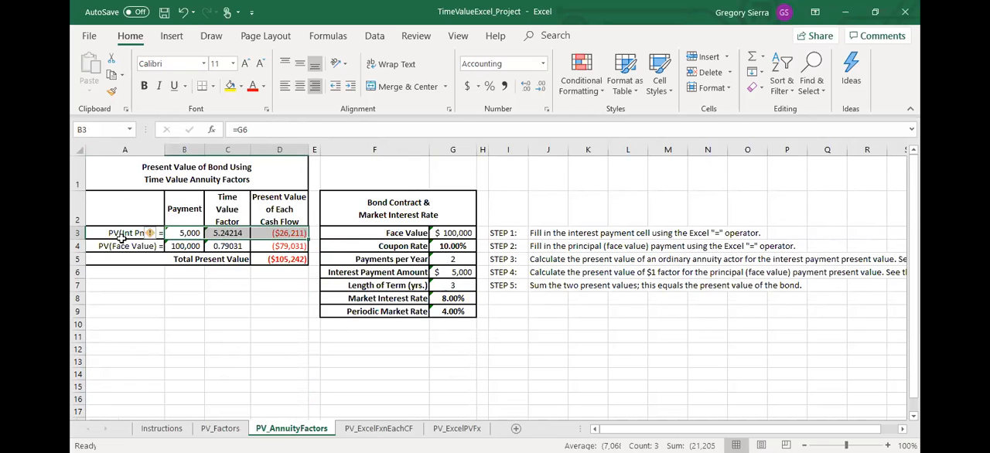
drag(193, 246, 277, 247)
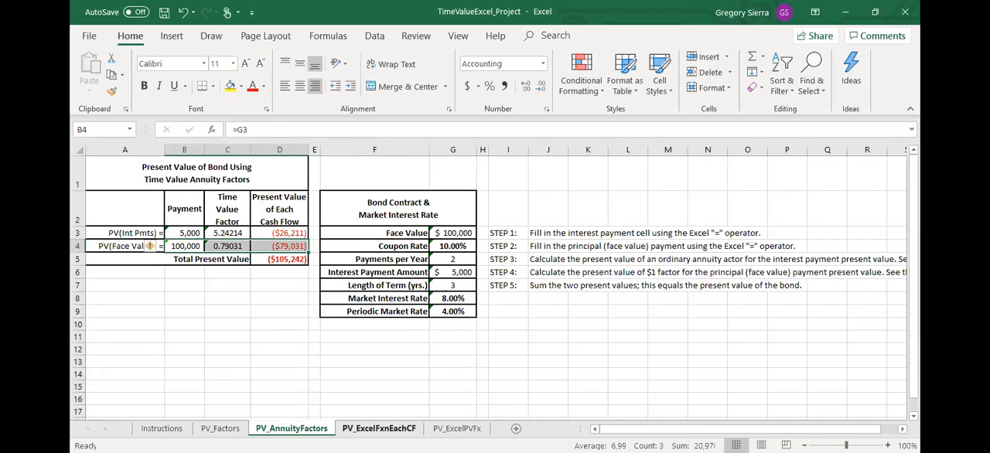
click(378, 429)
Start a PV formula in A3 of PV_ExcelPVFx with D9 as the rate and D7*D5 as the number of periods
click(455, 428)
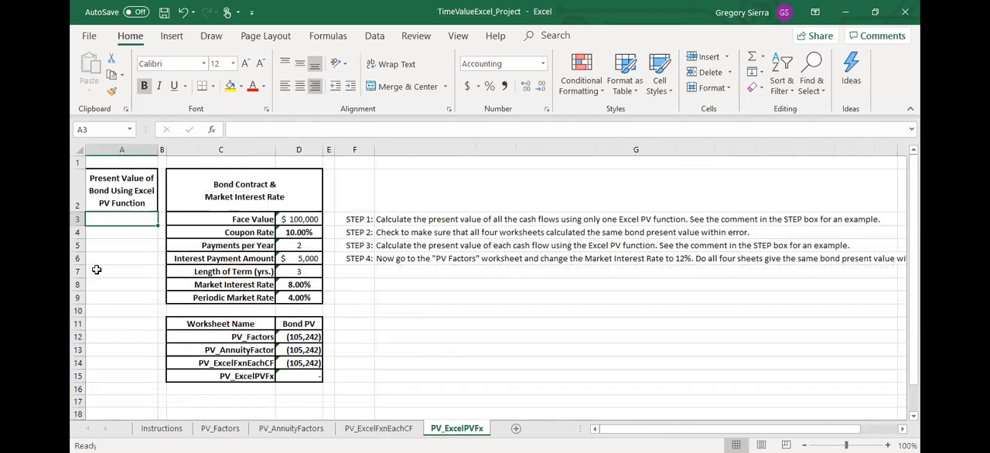
double_click(117, 220)
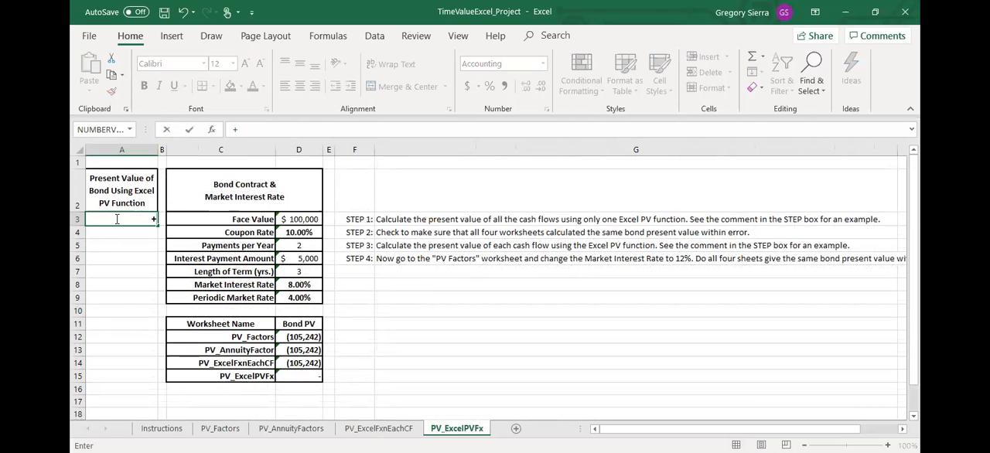
text(=PV()
click(299, 297)
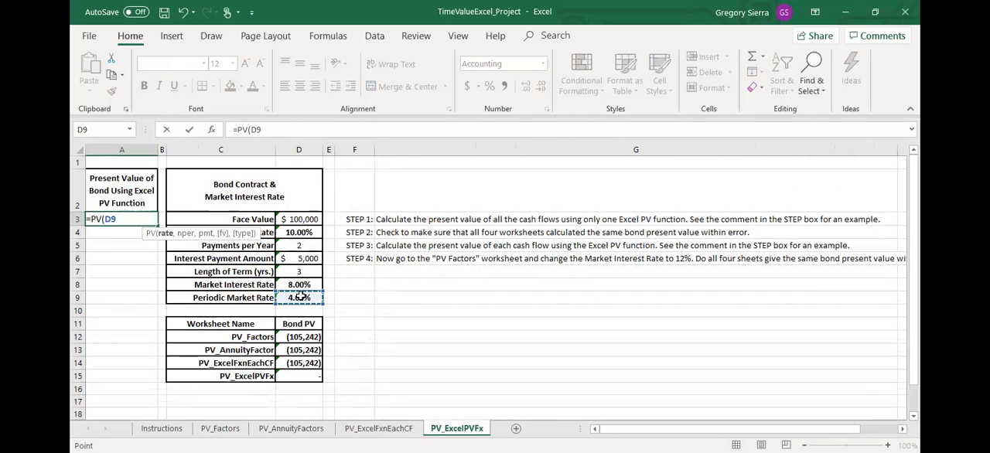
text(,)
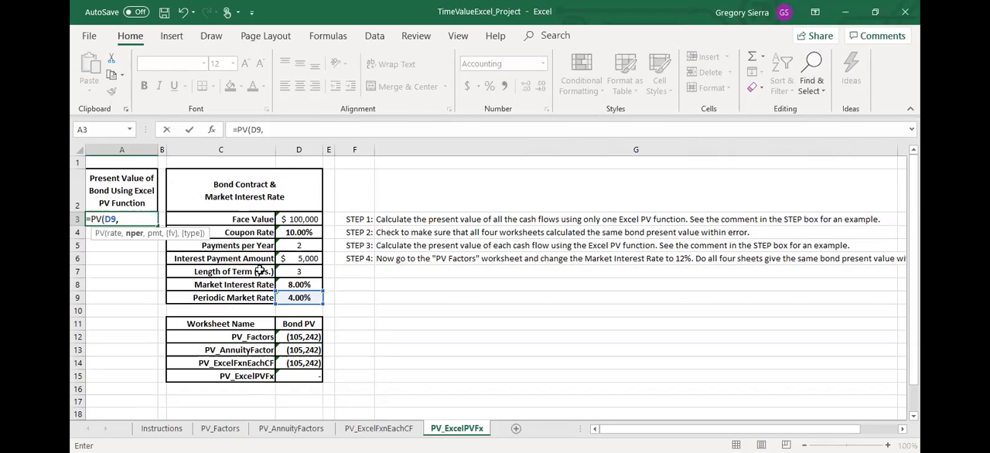
click(292, 272)
text(*)
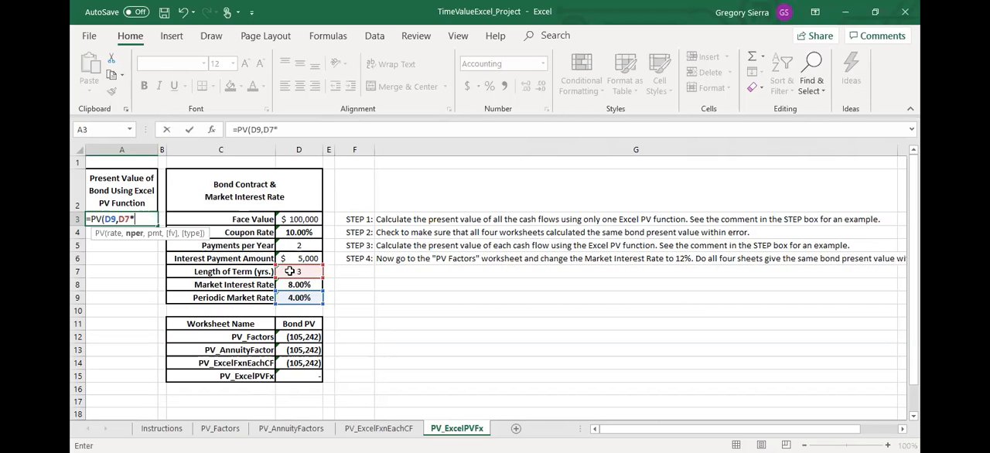
click(303, 247)
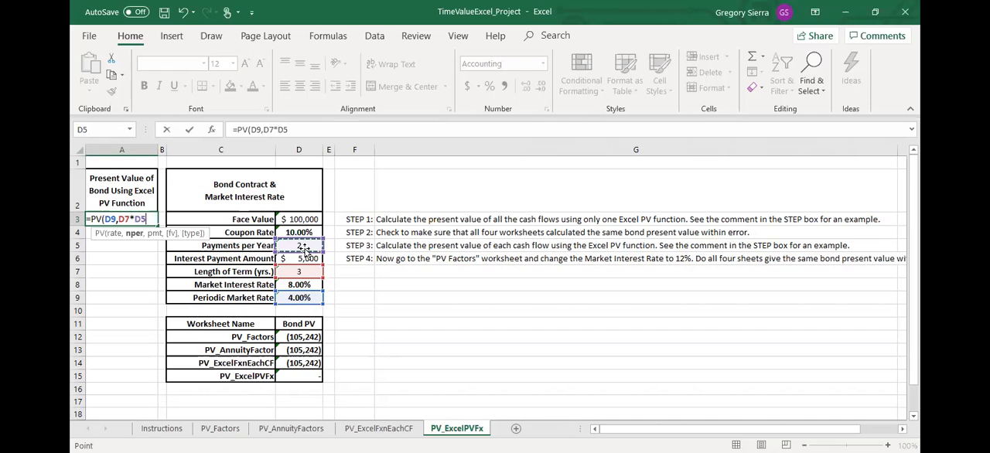
text(,)
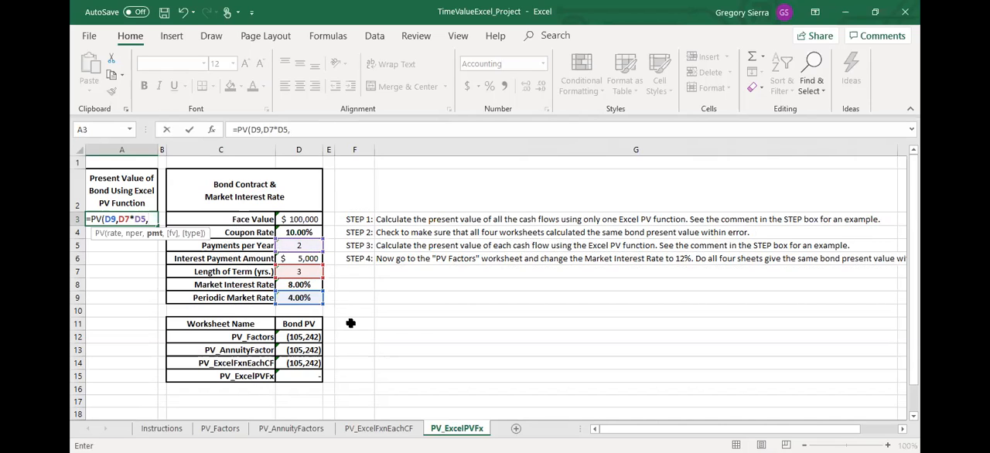
Complete A3's PV formula with D6 as the payment, D3 as the future value and type 0
click(309, 258)
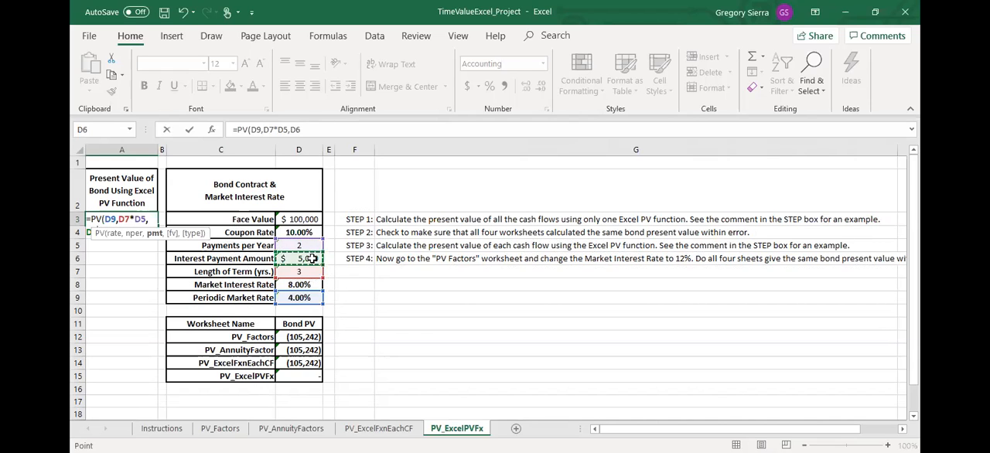
text(,)
click(296, 218)
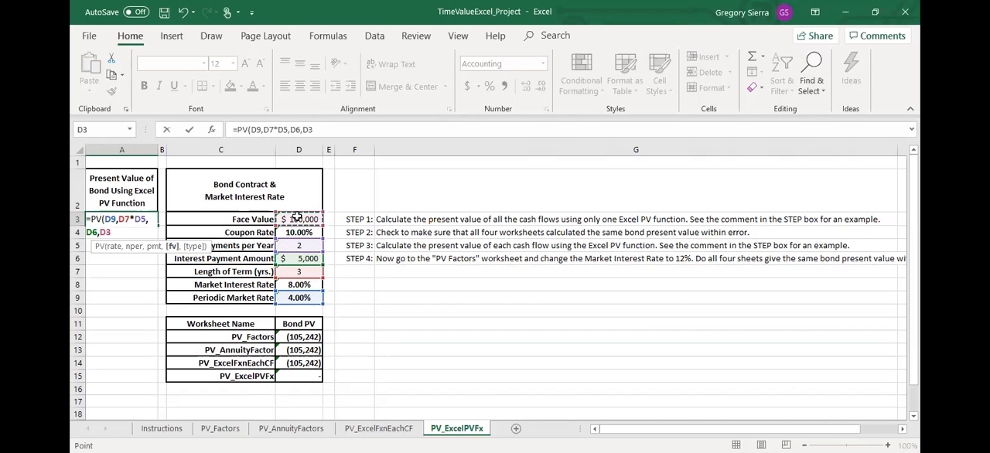
text(,0)
key(Return)
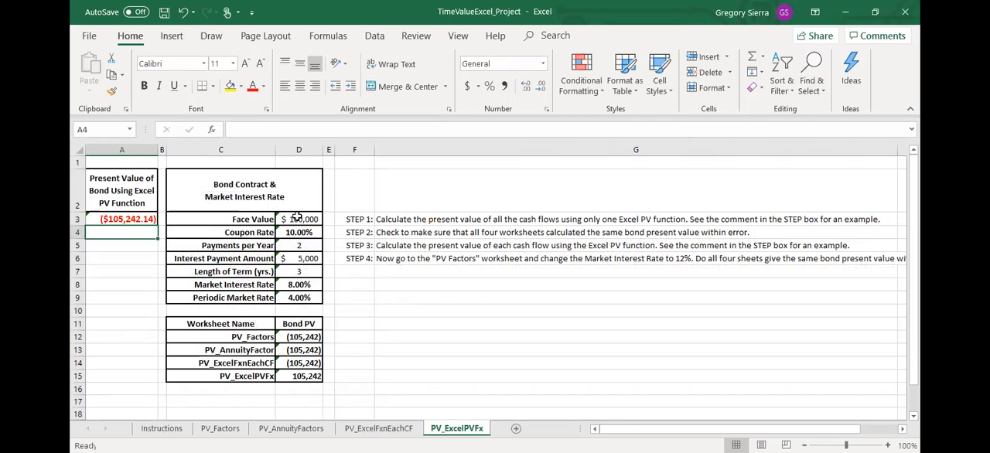
Reduce the present value in A3 to zero decimal places
click(122, 219)
click(540, 86)
click(540, 87)
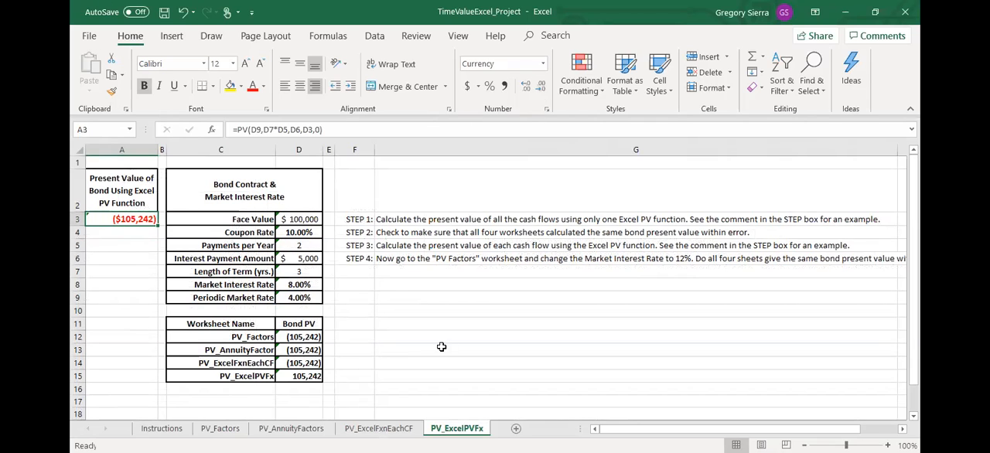
Remove the minus sign from the formula in D15 so that it reads =A3
click(308, 376)
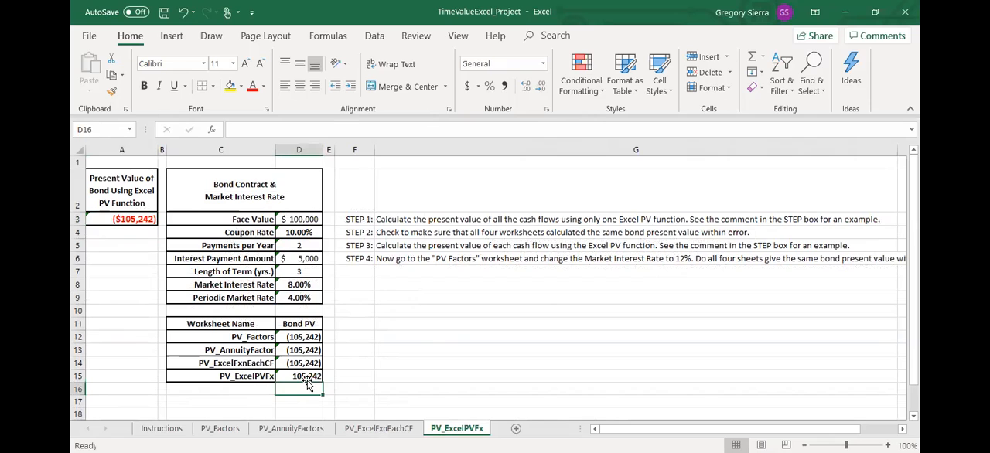
click(238, 130)
key(Return)
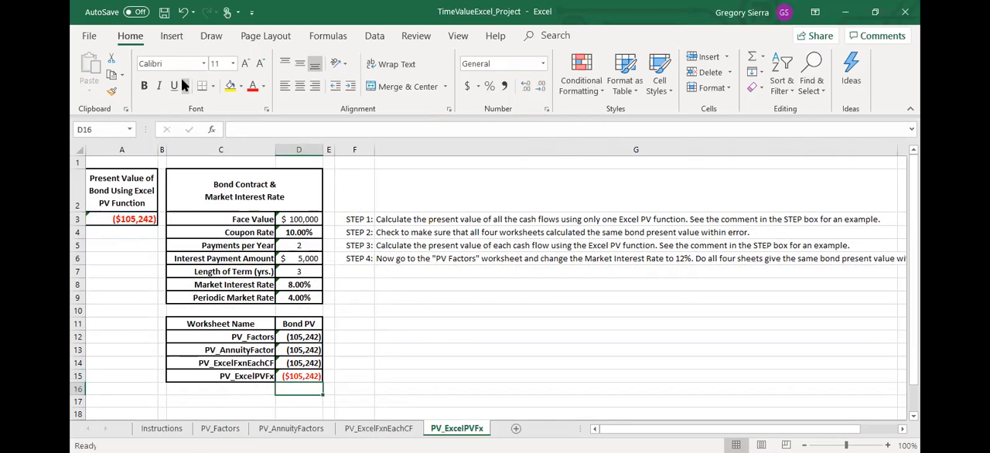
Copy the currency formatting of D15 onto the other worksheets' bond present values in D12:D14
click(284, 376)
click(112, 91)
drag(304, 337, 306, 376)
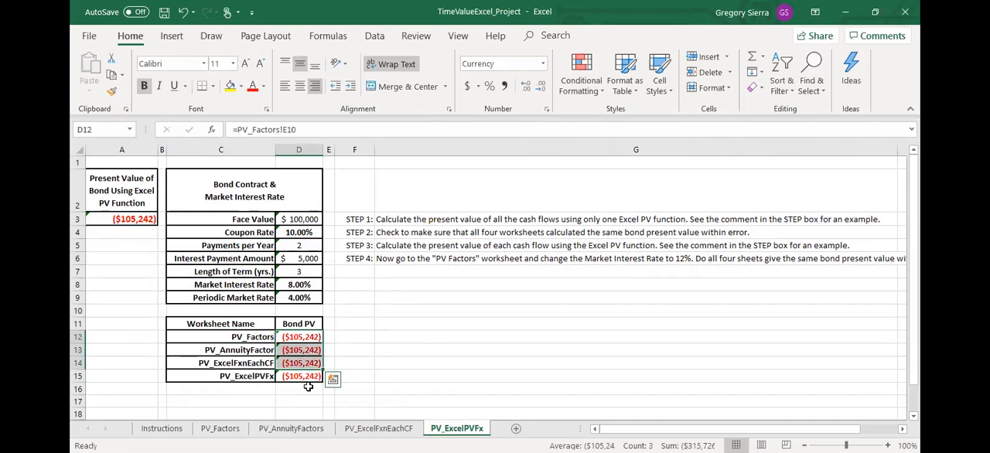
click(347, 411)
Compare the bond present values of the four worksheets in D12:D15 of PV_ExcelPVFx
drag(313, 341, 306, 376)
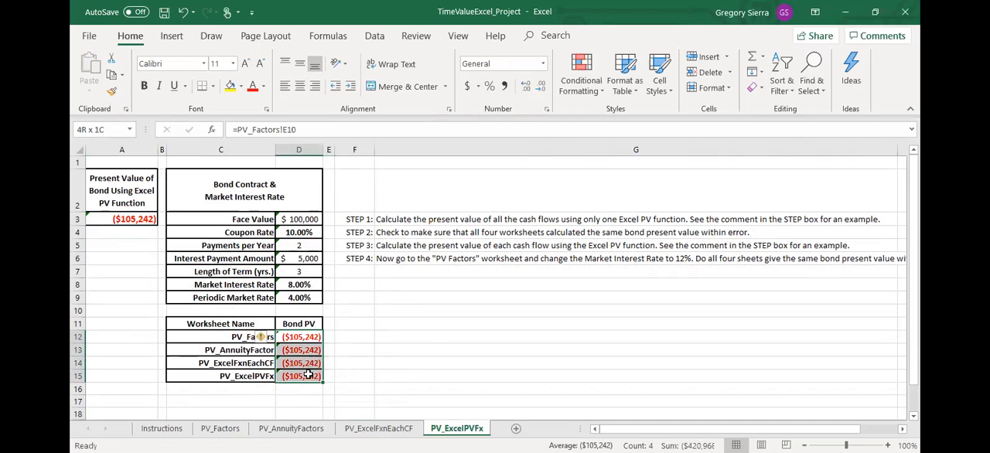
click(394, 377)
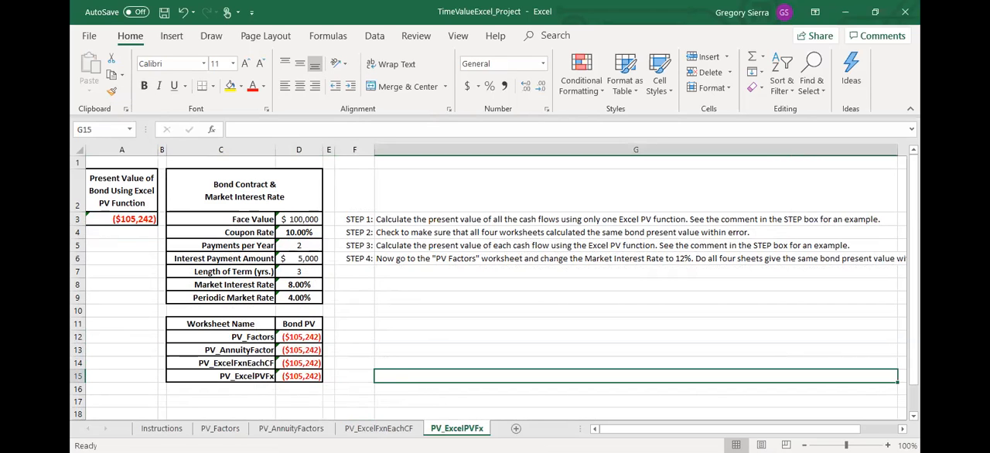
click(306, 377)
drag(220, 328, 307, 374)
click(414, 375)
drag(310, 324, 306, 366)
click(294, 412)
Set the Market Interest Rate in H8 of the PV_Factors sheet to 12%
click(221, 429)
click(291, 429)
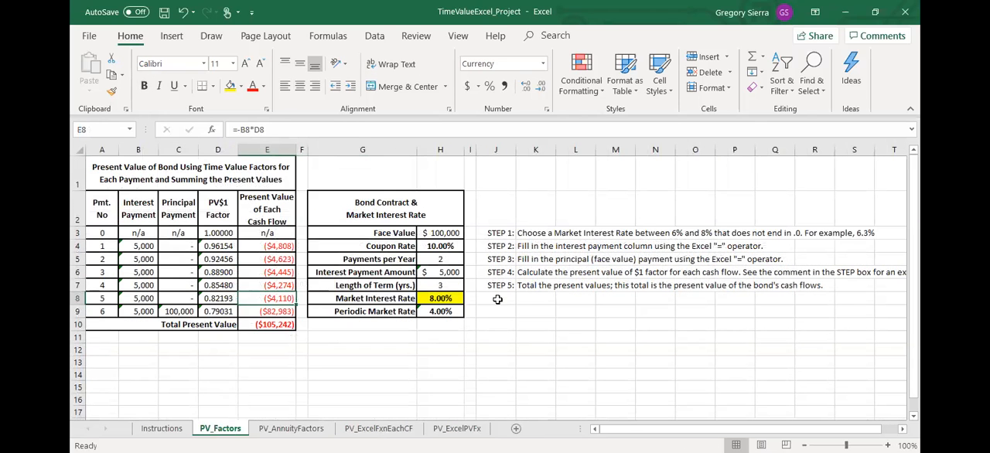
click(446, 300)
text(12)
key(Return)
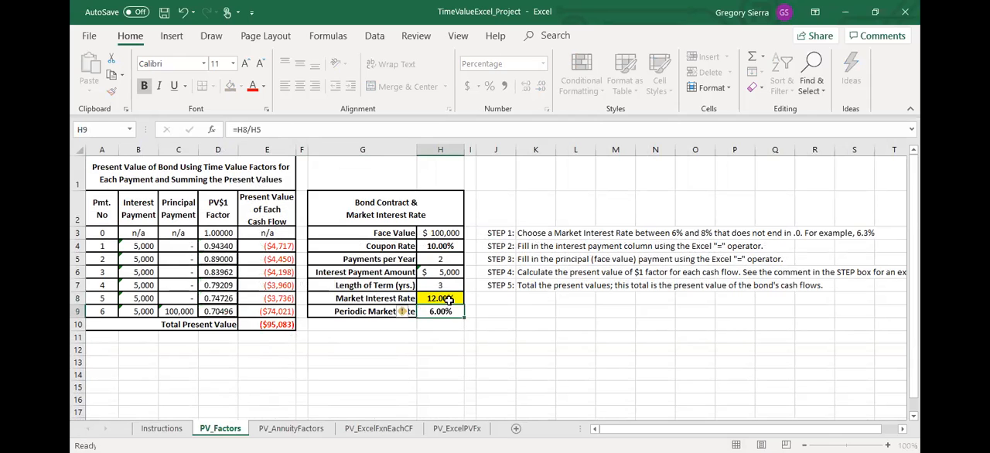
Check on the PV_ExcelPVFx sheet whether the four bond present values in D12:D15 agree at the 12% market rate
click(456, 428)
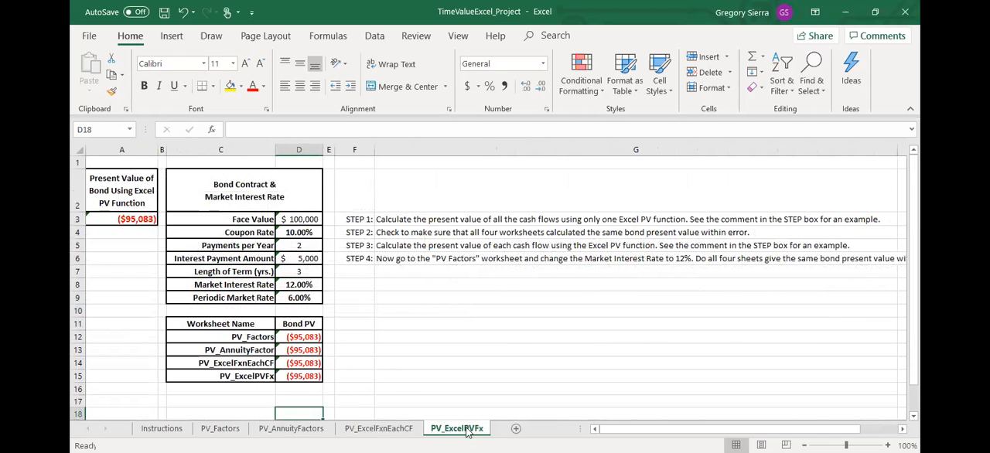
drag(300, 341, 310, 377)
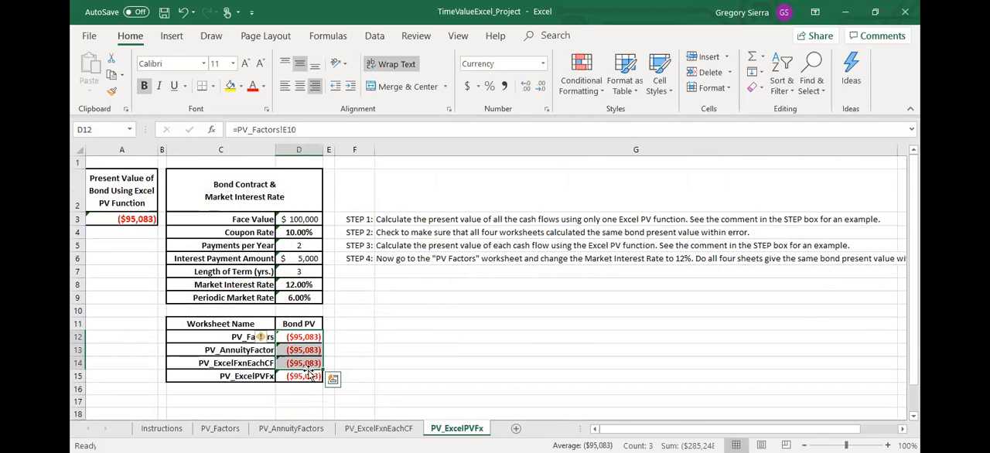
click(477, 399)
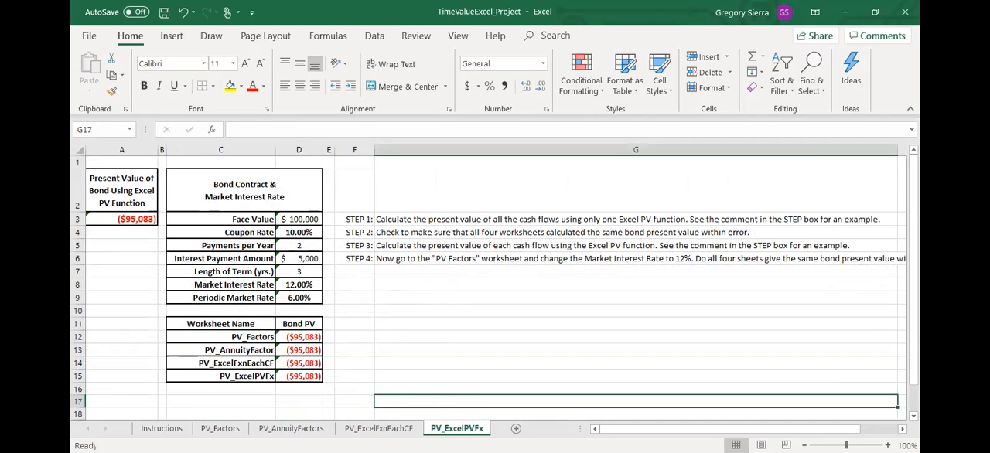